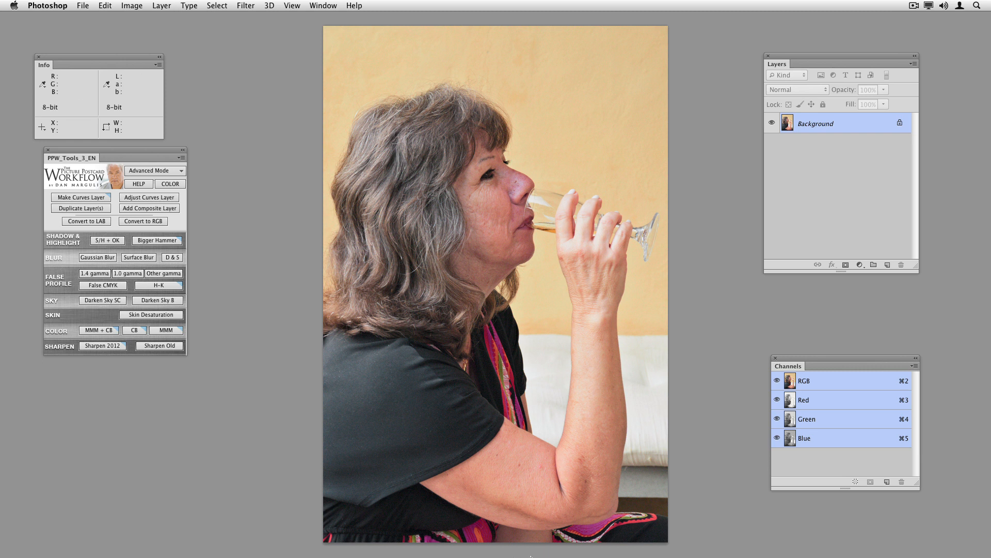
Run the Sharpen 2012 action on the portrait, allowing it to convert the file to LAB.
{"action": "left_click", "coordinate": [115, 346]}
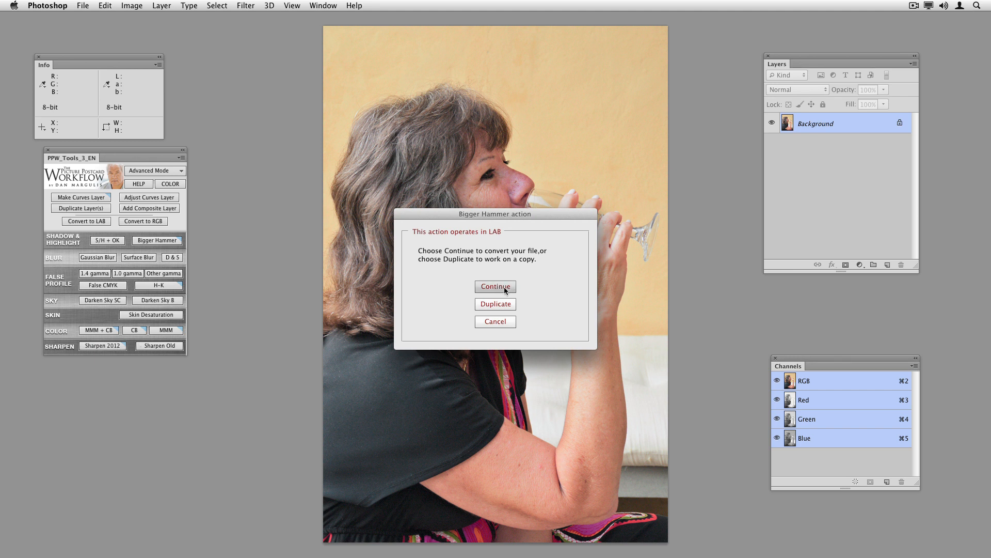
{"action": "left_click", "coordinate": [505, 291]}
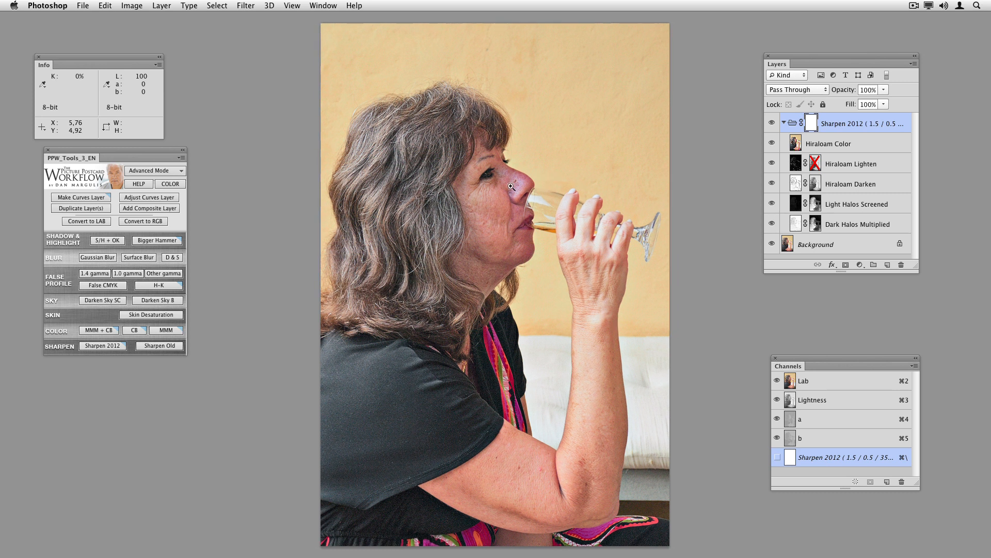
Compare the image with the Sharpen 2012 group hidden and visible at 20% and at 52% group opacity.
{"action": "key", "text": "super+plus"}
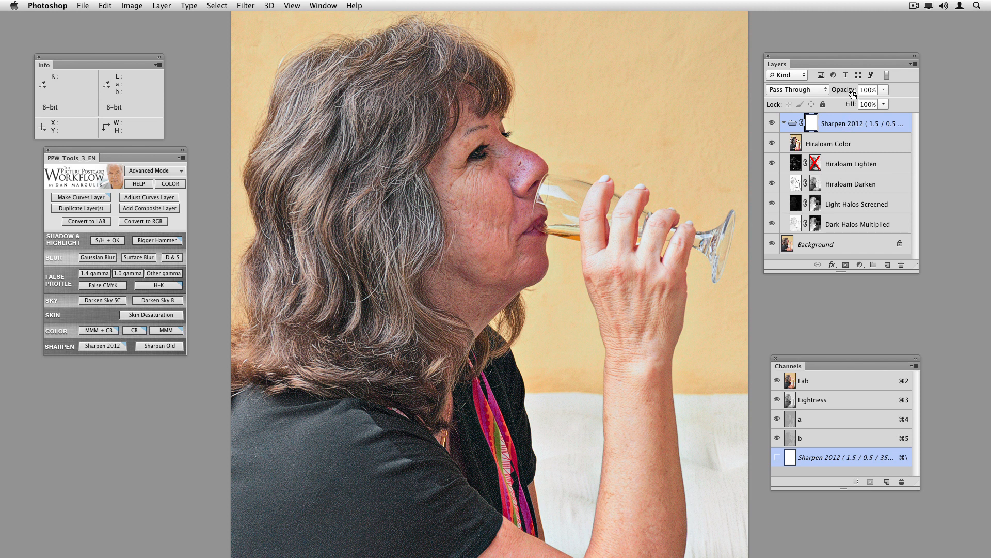
{"action": "left_click_drag", "start_coordinate": [854, 94], "coordinate": [812, 90]}
{"action": "left_click", "coordinate": [772, 124]}
{"action": "left_click", "coordinate": [772, 124]}
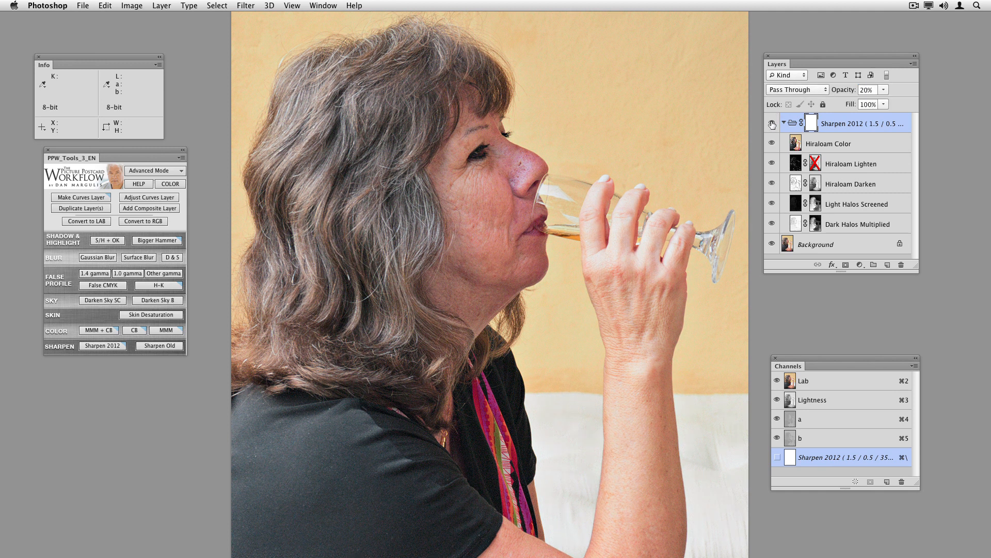
{"action": "left_click_drag", "start_coordinate": [836, 95], "coordinate": [858, 94]}
{"action": "left_click", "coordinate": [772, 124]}
{"action": "left_click", "coordinate": [772, 124]}
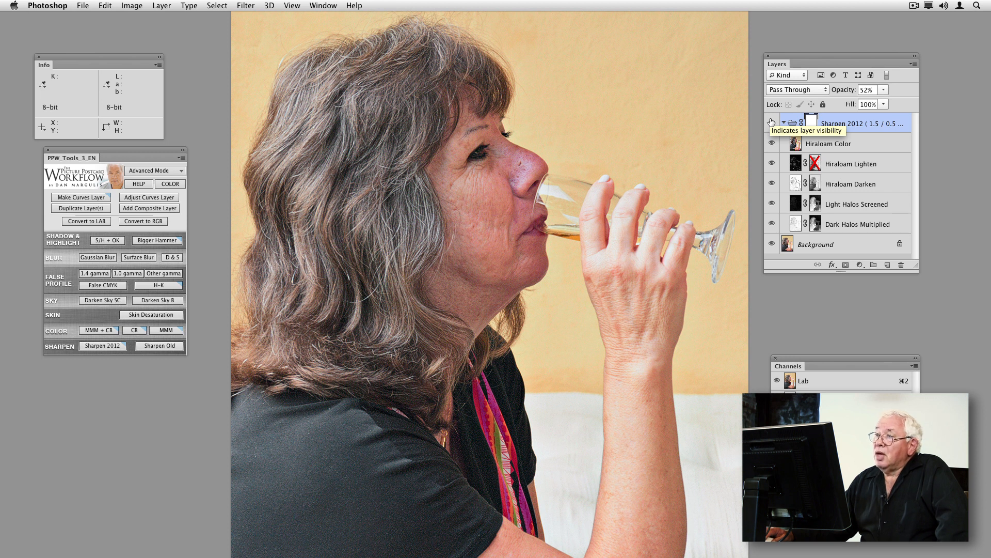
Restore the Sharpen 2012 group's opacity to 100% and hide the group.
{"action": "left_click_drag", "start_coordinate": [847, 95], "coordinate": [929, 97]}
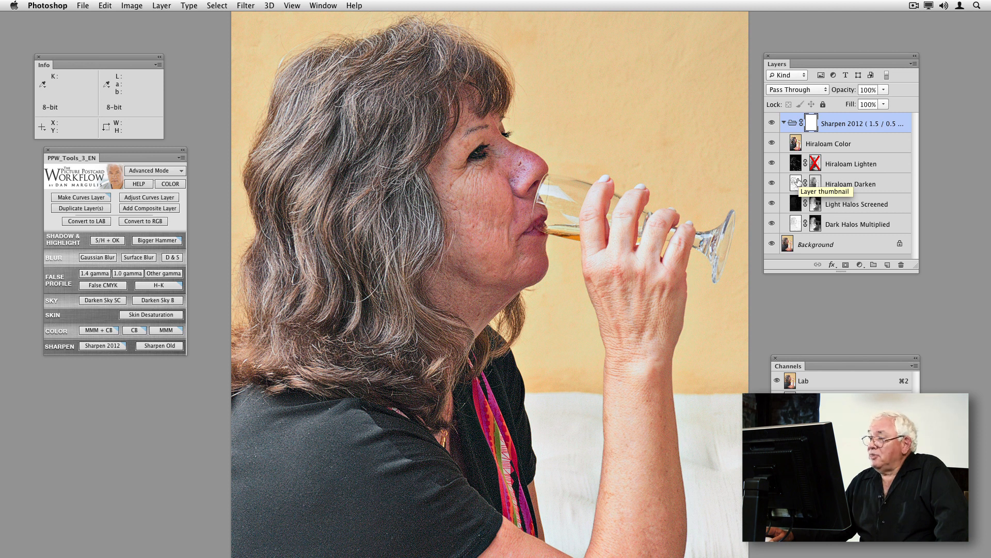
{"action": "left_click", "coordinate": [772, 122]}
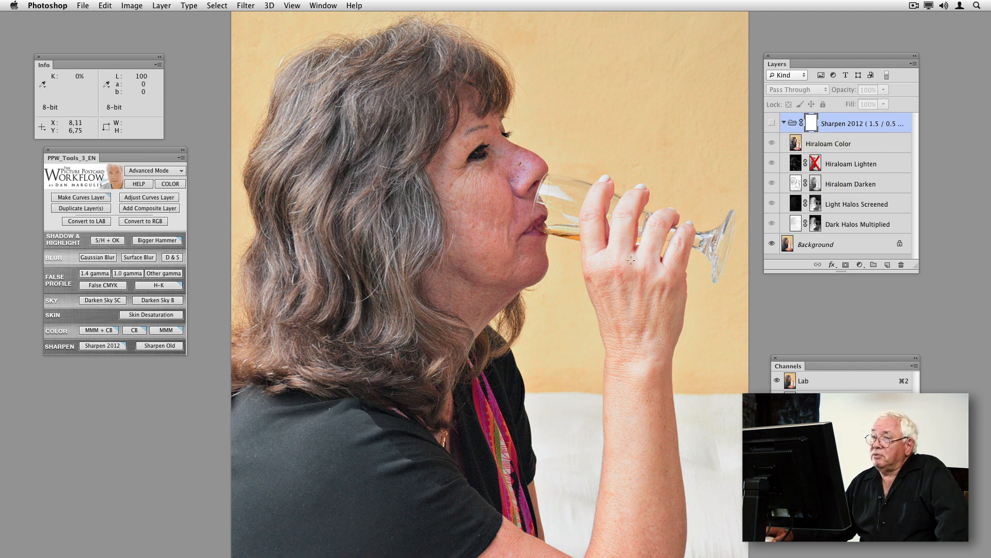
Preview the Sharpen 2012 options with the Dark Halos component hidden, and leave them without applying anything.
{"action": "left_click", "coordinate": [113, 347]}
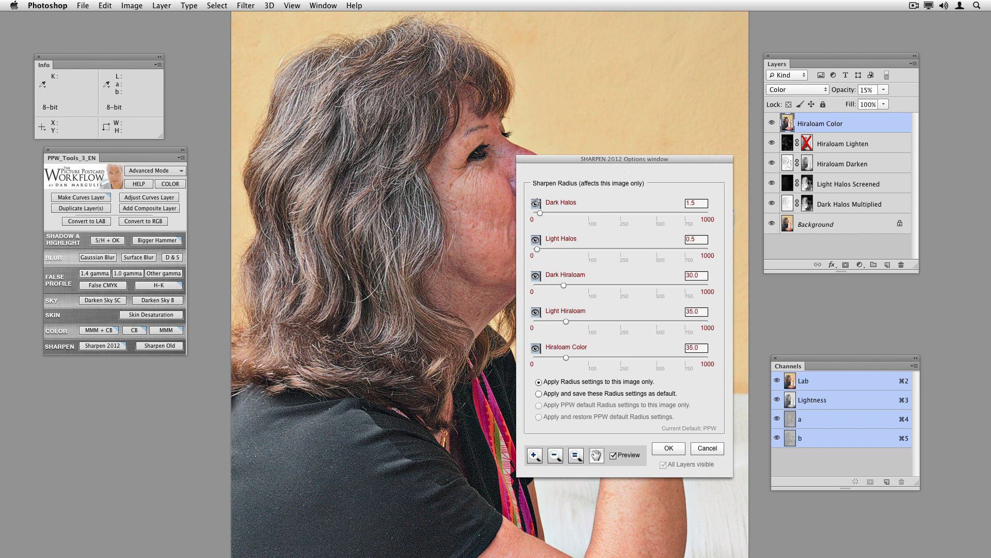
{"action": "left_click", "coordinate": [536, 203]}
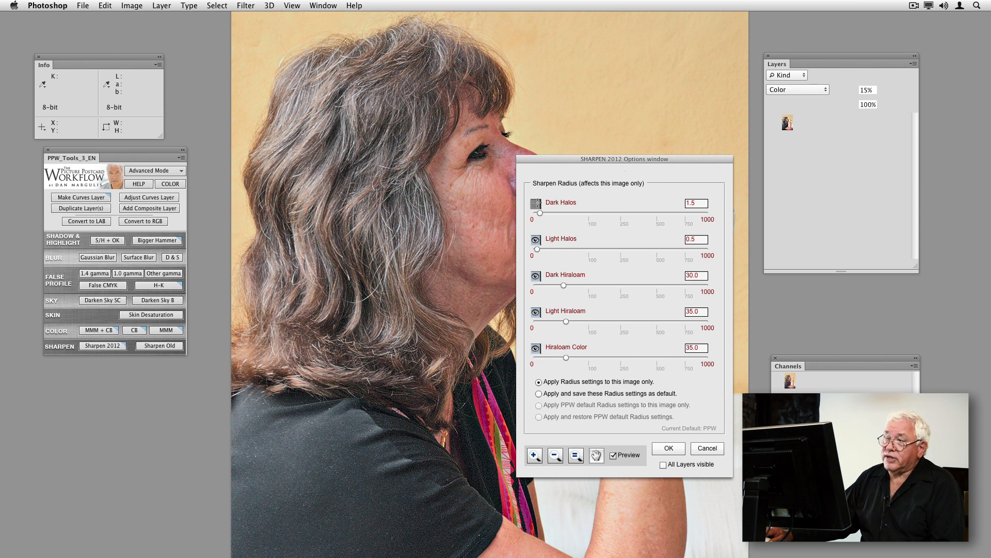
{"action": "left_click", "coordinate": [705, 453]}
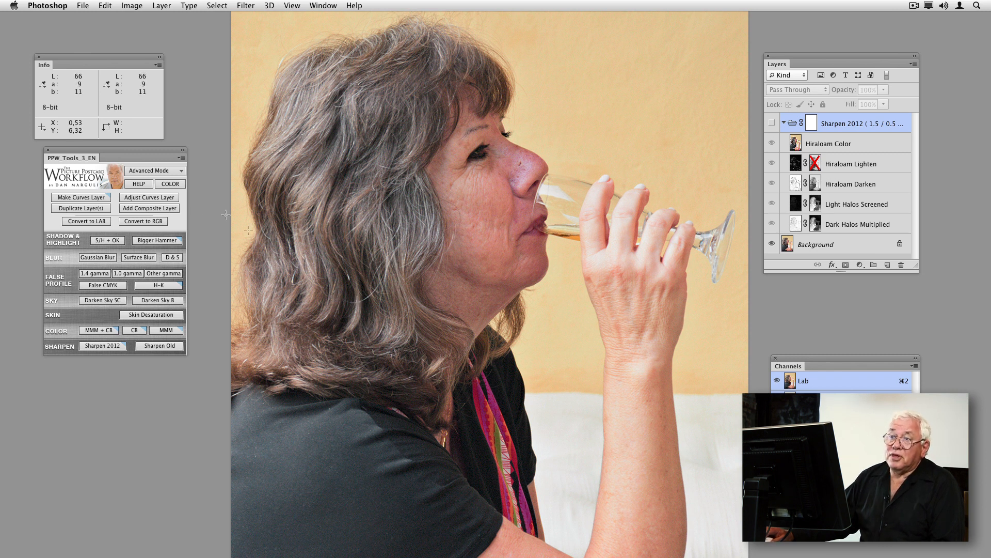
Consult the PDF documentation on sharpening from the PPW Tools help, going through it back to the beginning, and return to Photoshop.
{"action": "left_click", "coordinate": [151, 185]}
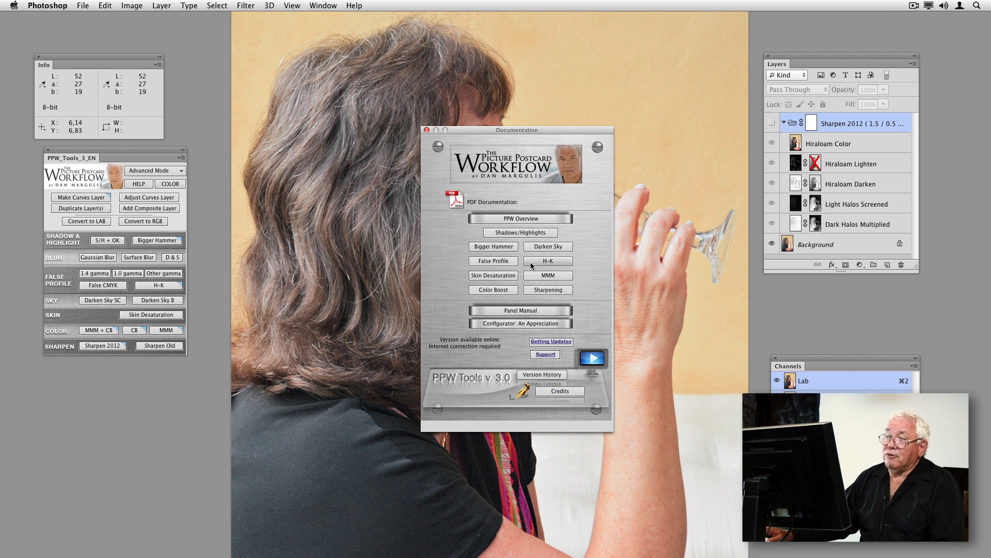
{"action": "left_click", "coordinate": [554, 290]}
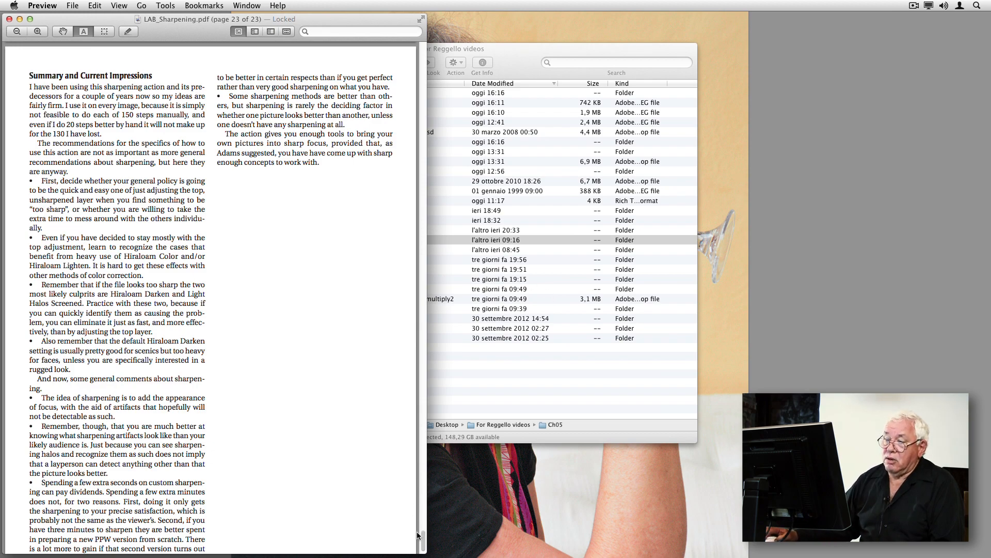
{"action": "left_click_drag", "start_coordinate": [423, 539], "coordinate": [418, 44]}
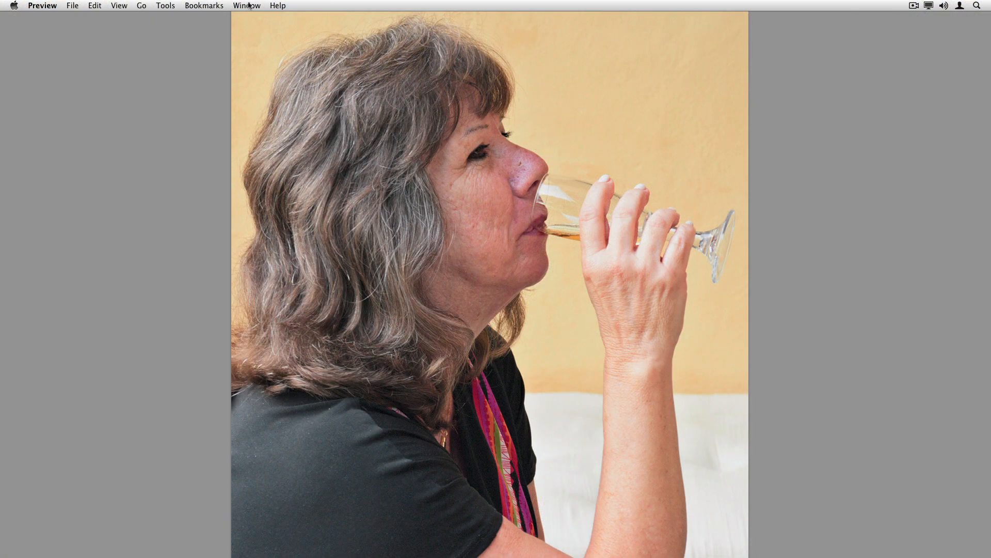
{"action": "left_click", "coordinate": [249, 5]}
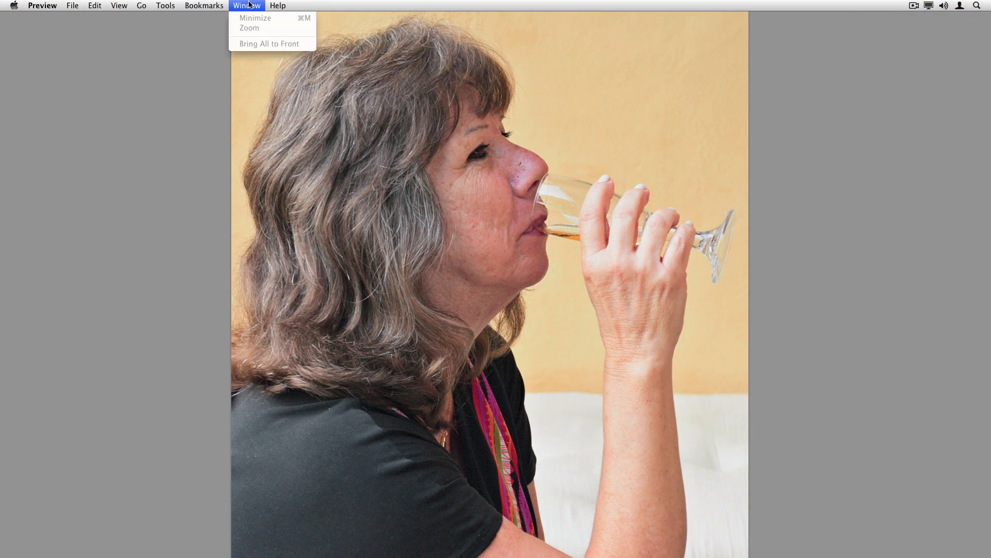
{"action": "left_click", "coordinate": [279, 25]}
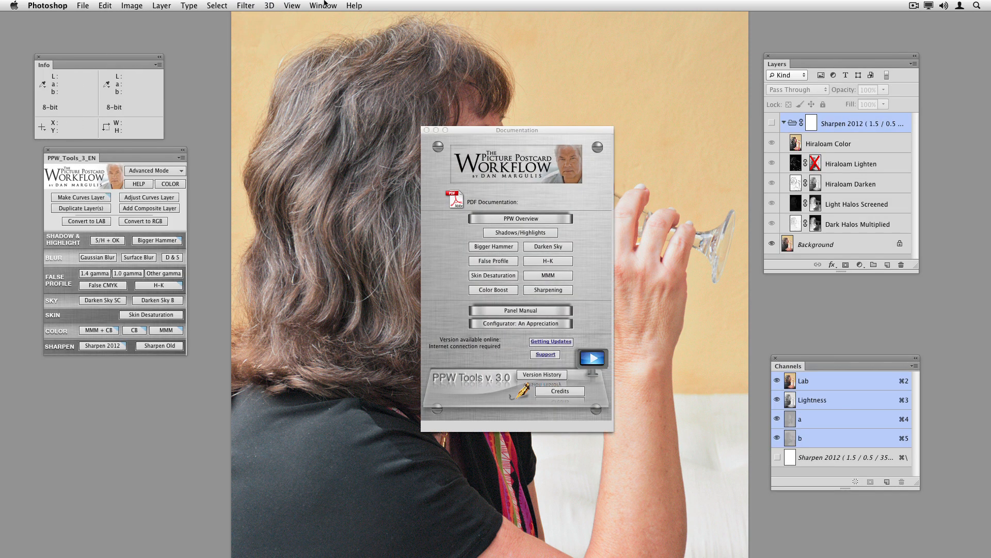
{"action": "left_click", "coordinate": [427, 130]}
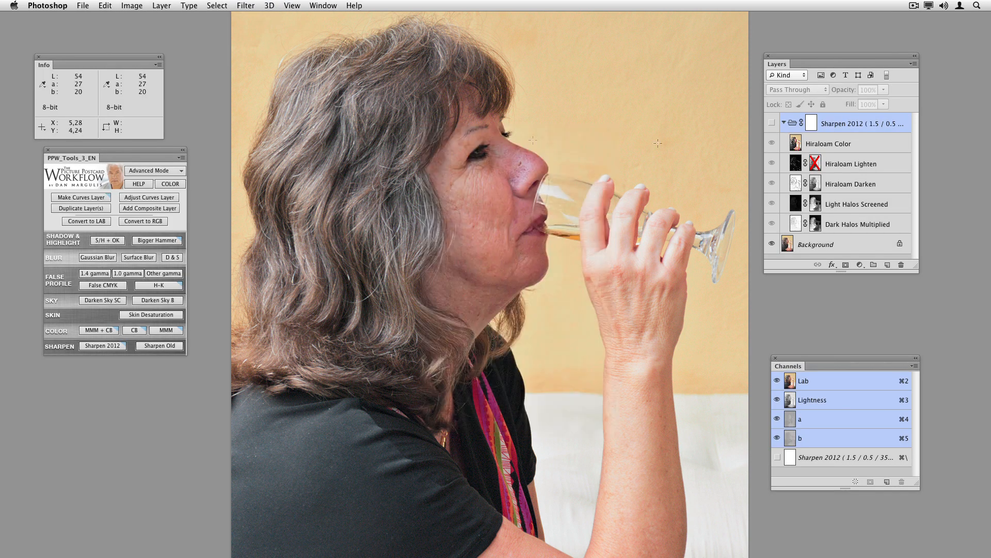
Revert the portrait to its saved version, discarding the Sharpen 2012 layers and the LAB conversion.
{"action": "left_click", "coordinate": [82, 6]}
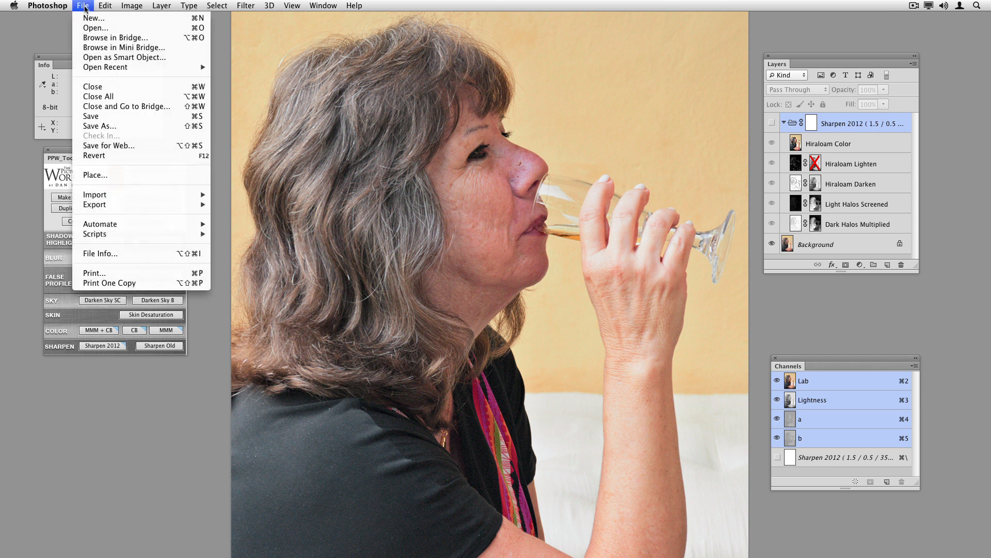
{"action": "left_click", "coordinate": [127, 155]}
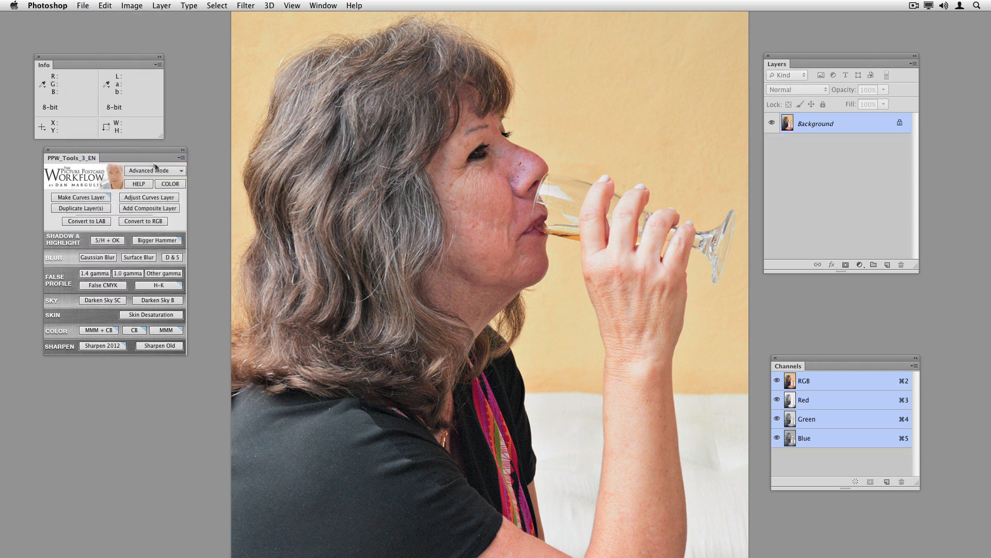
Duplicate the image under the name "unsharpened original" and return to Ch15_small_unsharpened.psd.
{"action": "left_click", "coordinate": [133, 4]}
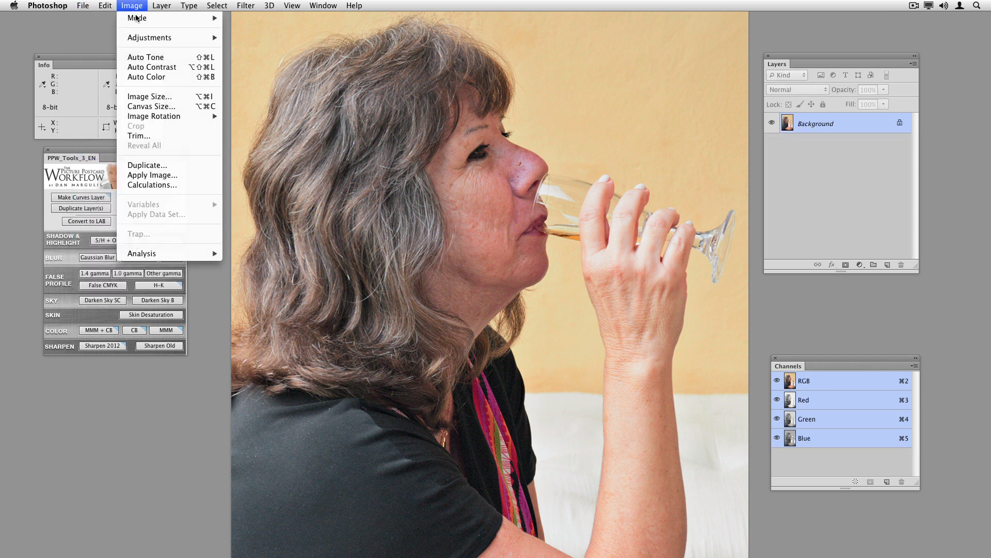
{"action": "left_click", "coordinate": [155, 165]}
{"action": "type", "text": "u"}
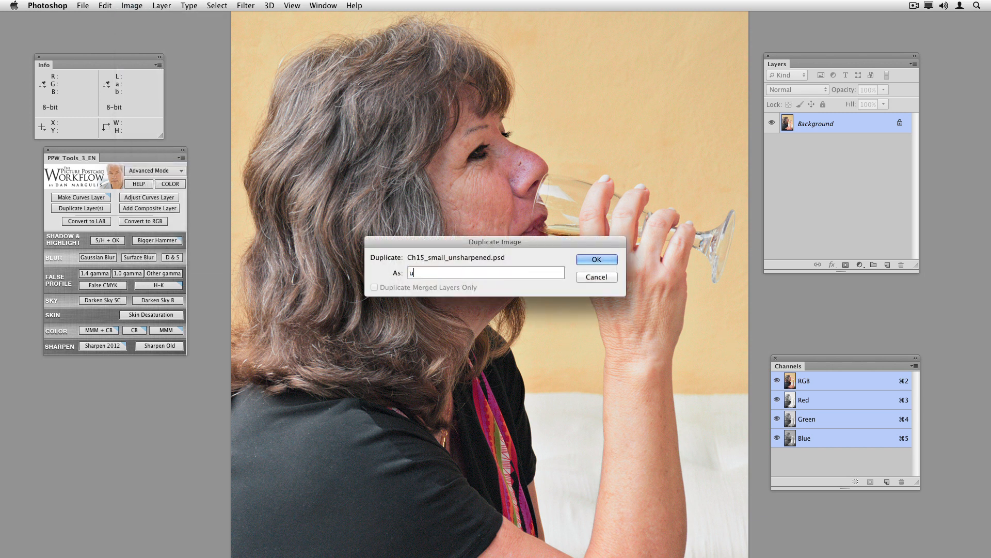
{"action": "type", "text": "nsharpened original"}
{"action": "key", "text": "Return"}
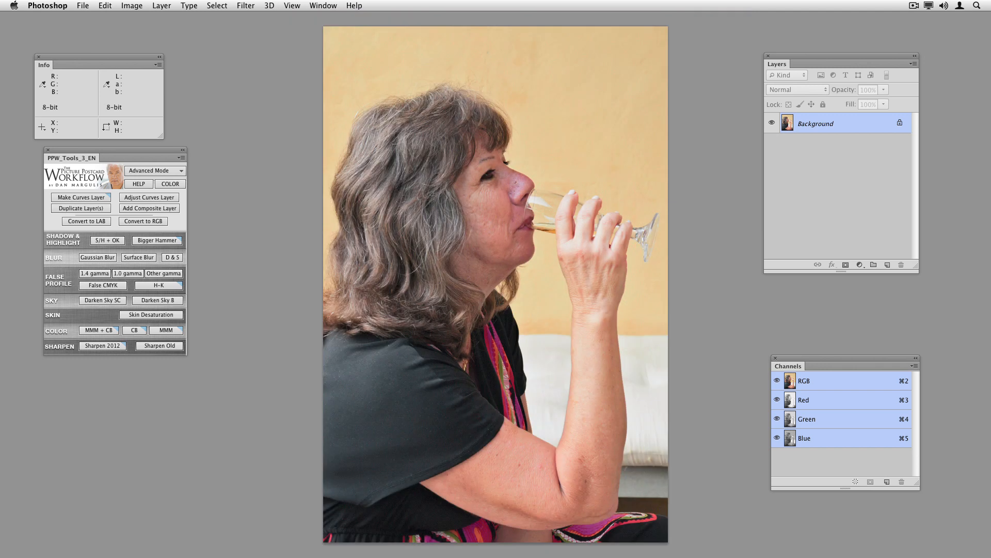
{"action": "left_click", "coordinate": [324, 5]}
{"action": "left_click", "coordinate": [343, 372]}
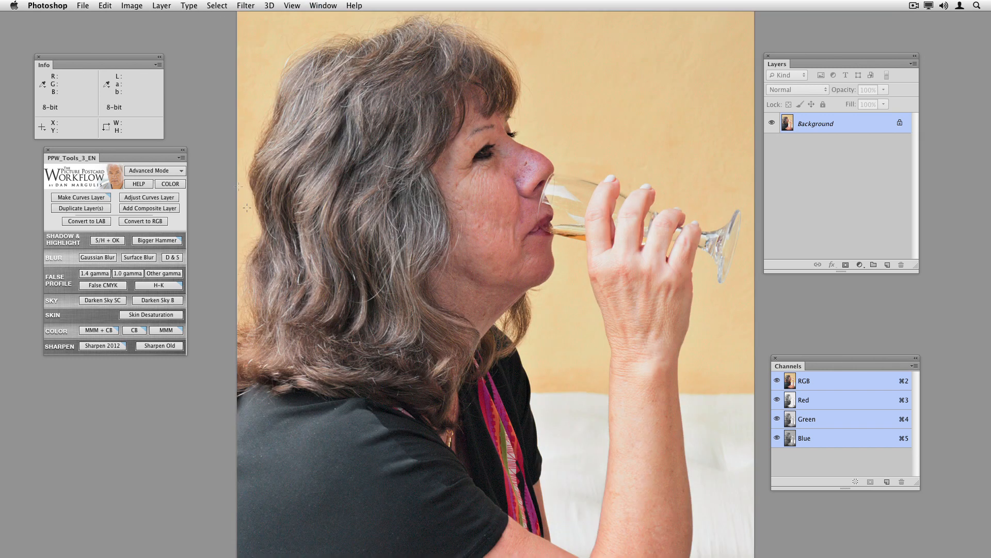
{"action": "left_click", "coordinate": [246, 5]}
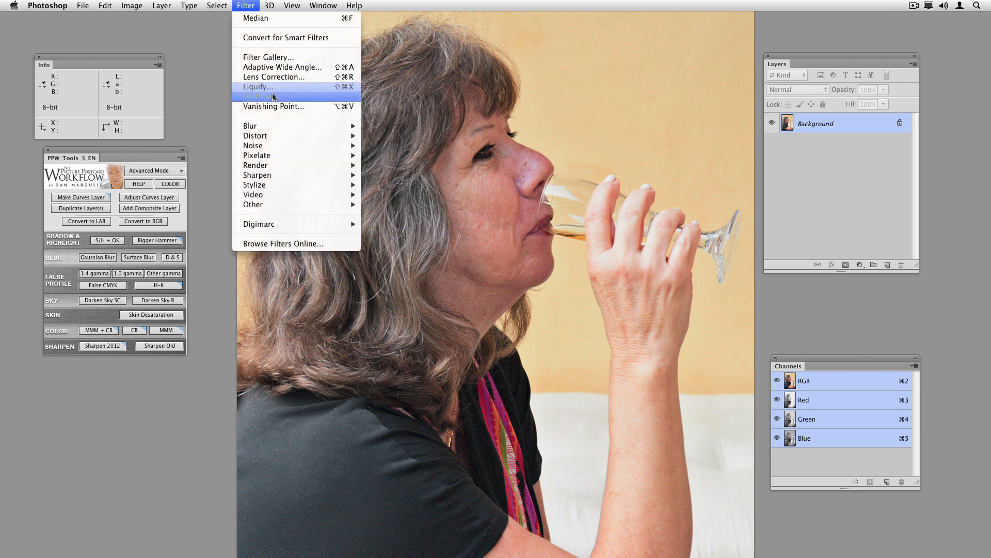
{"action": "mouse_move", "coordinate": [289, 175]}
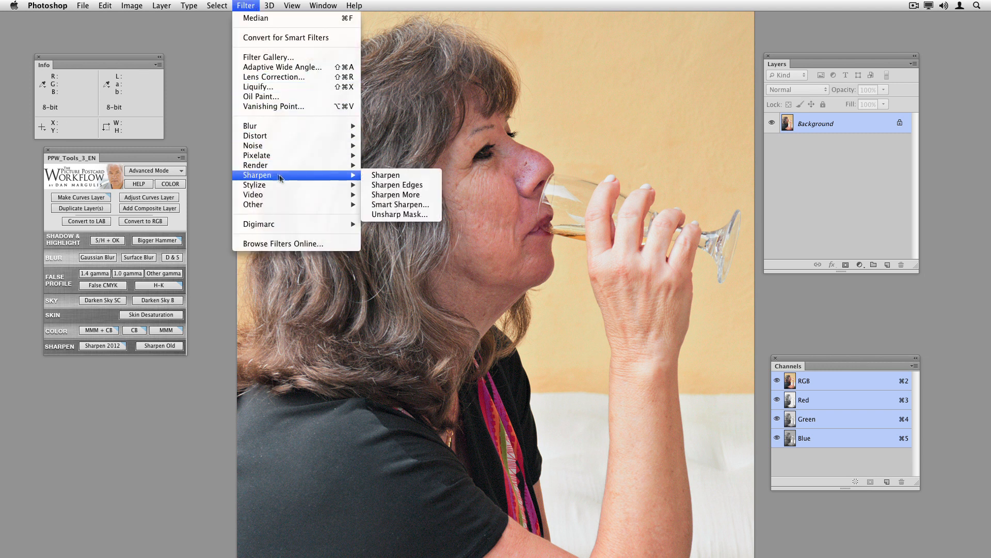
{"action": "left_click", "coordinate": [426, 214]}
{"action": "left_click", "coordinate": [552, 192]}
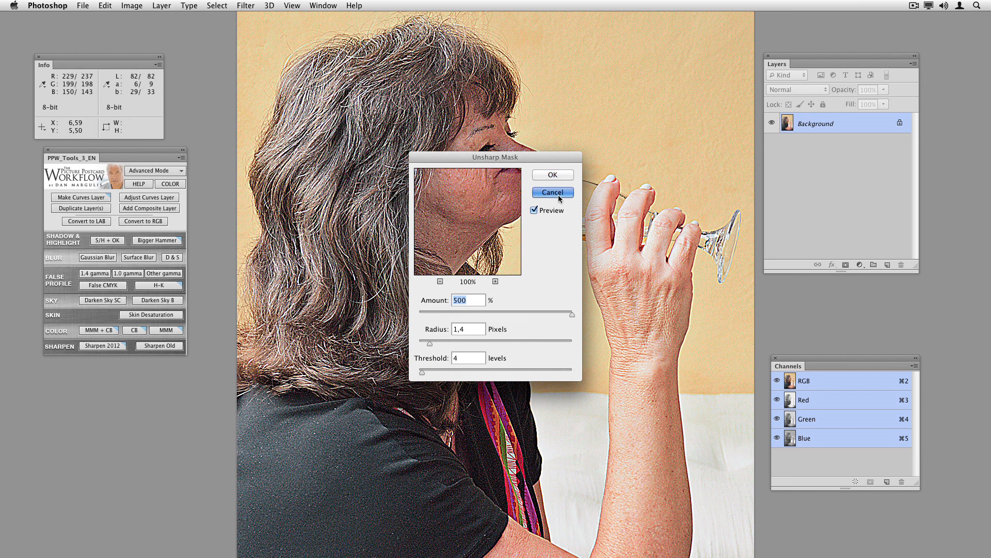
Duplicate the Background layer and apply Unsharp Mask to the copy with an amount of 500% and a radius of 1.7 pixels.
{"action": "left_click_drag", "start_coordinate": [881, 129], "coordinate": [888, 263]}
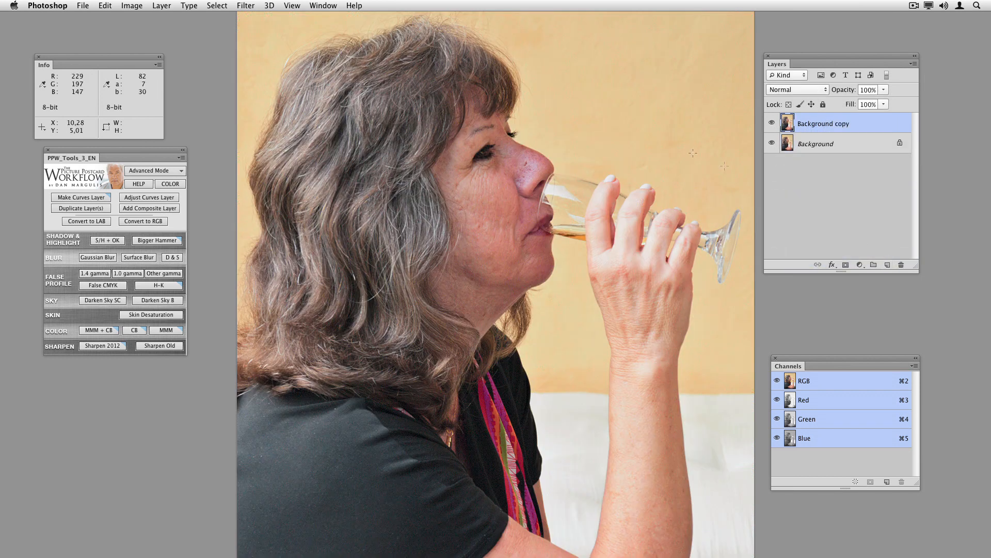
{"action": "left_click", "coordinate": [241, 6]}
{"action": "mouse_move", "coordinate": [267, 177]}
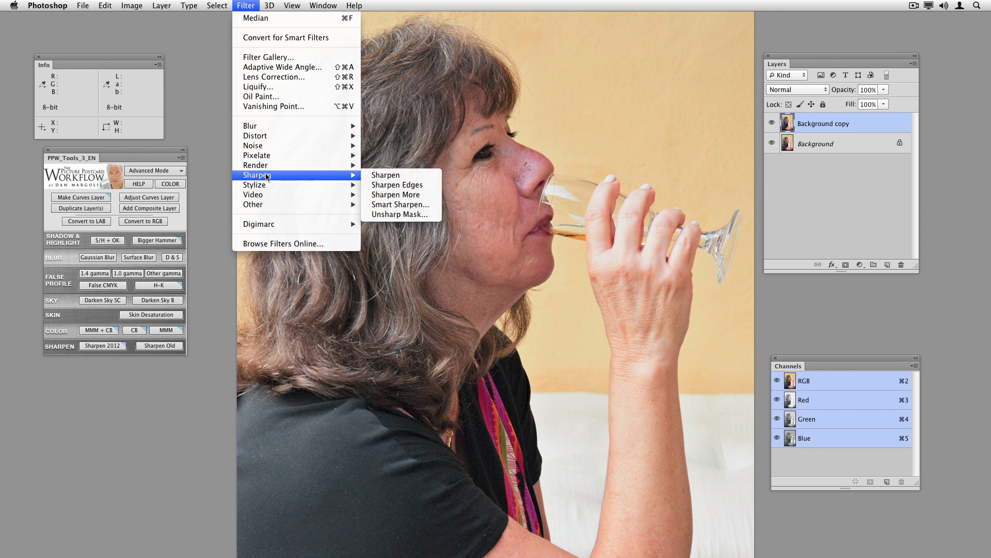
{"action": "left_click", "coordinate": [408, 215]}
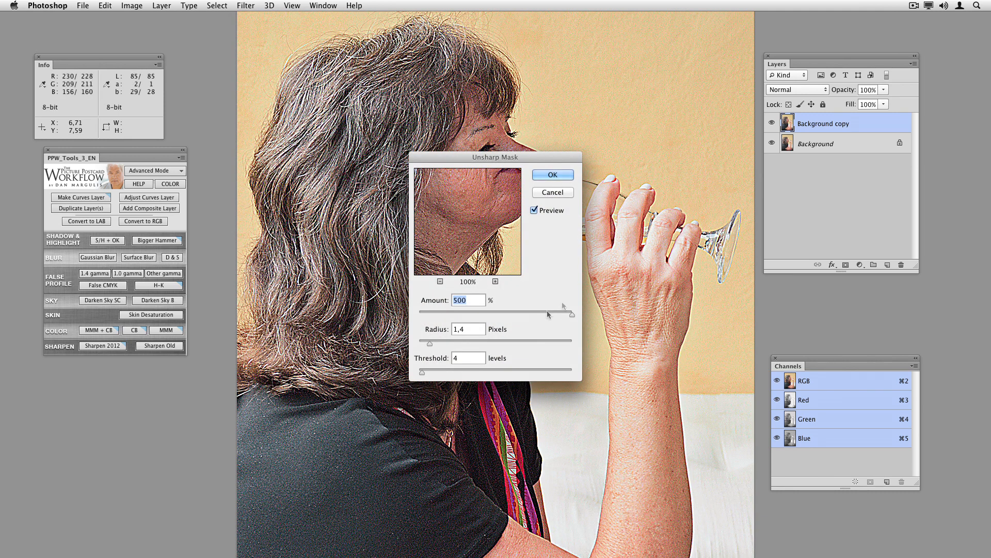
{"action": "left_click_drag", "start_coordinate": [460, 329], "coordinate": [452, 362]}
{"action": "type", "text": "7"}
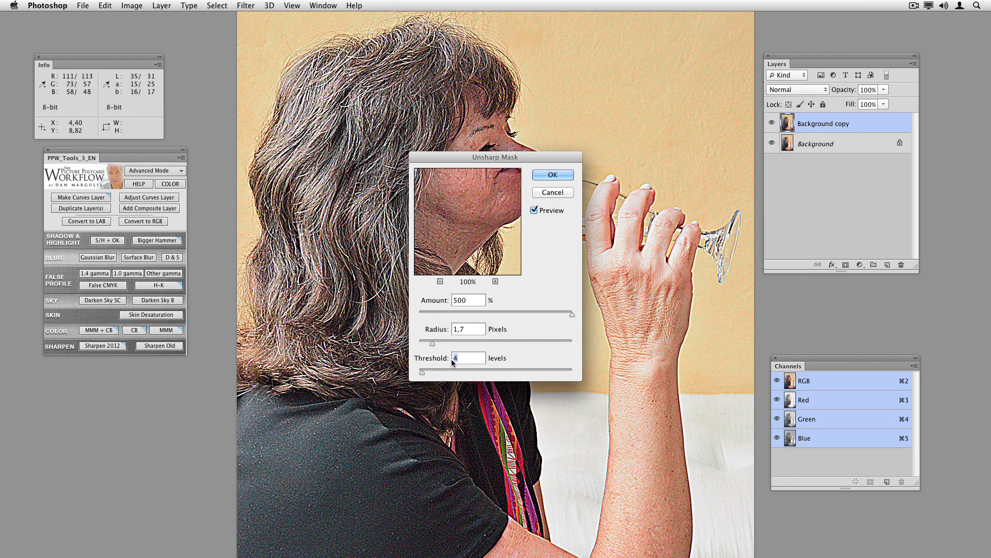
{"action": "left_click", "coordinate": [560, 175]}
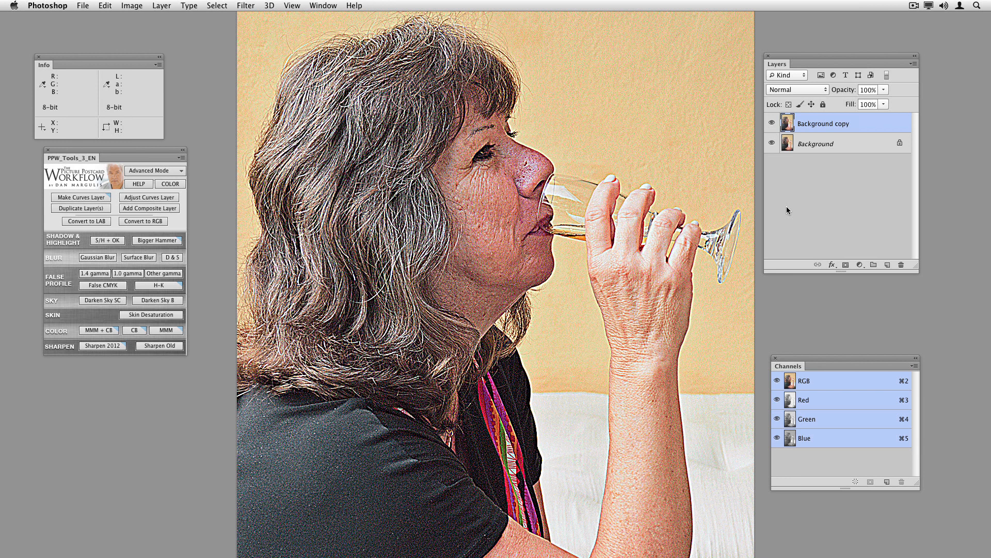
Compare the image before and after Unsharp Mask, and set the sharpened layer's blend mode to Darken.
{"action": "key", "text": "super+z"}
{"action": "key", "text": "super+z"}
{"action": "left_click", "coordinate": [798, 90]}
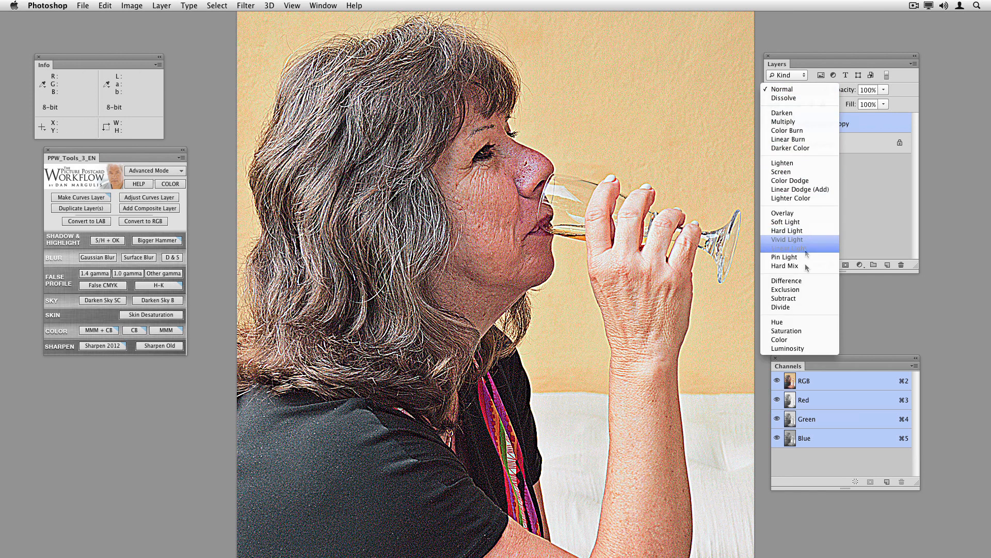
{"action": "left_click", "coordinate": [803, 115]}
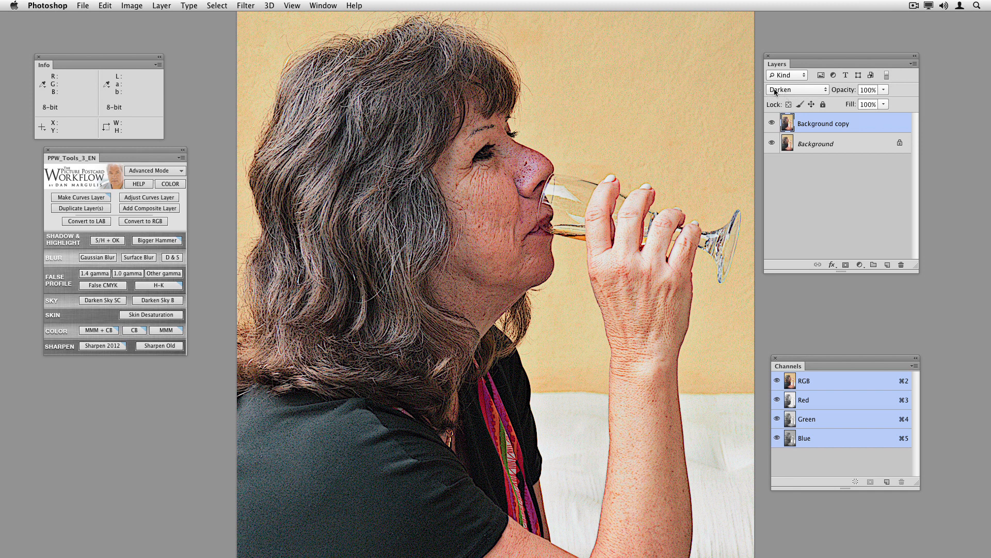
Switch to the "unsharpened original" image and duplicate its Background layer.
{"action": "left_click", "coordinate": [328, 4]}
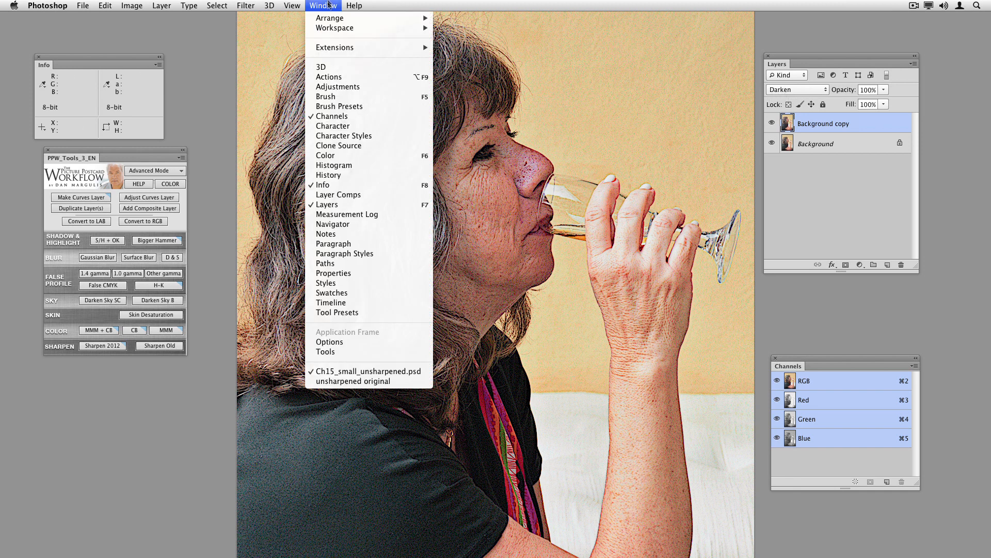
{"action": "left_click", "coordinate": [362, 381]}
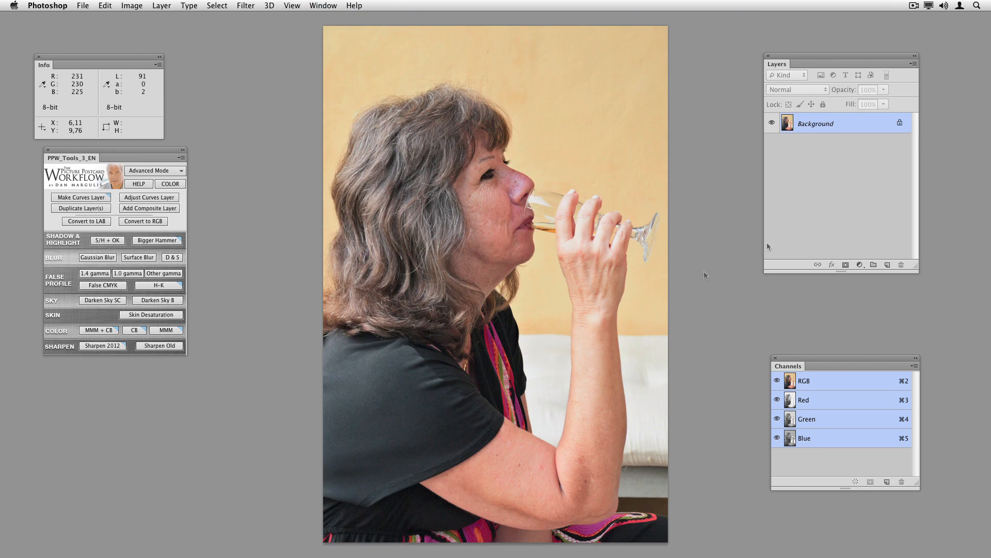
{"action": "left_click_drag", "start_coordinate": [882, 125], "coordinate": [887, 264]}
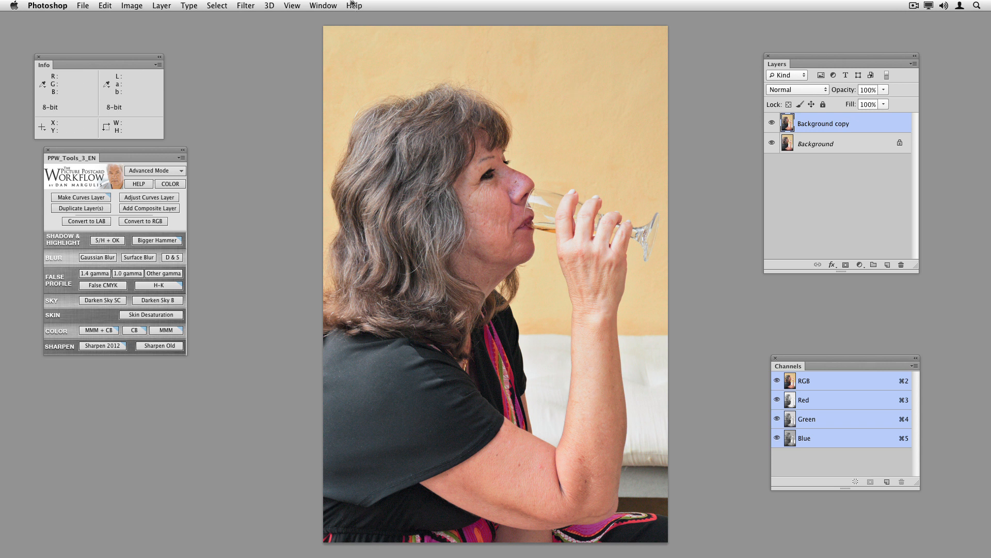
Apply the merged RGB of Ch15_small_unsharpened.psd to the Background copy layer with Difference blending, and invert the result.
{"action": "left_click", "coordinate": [132, 5]}
{"action": "left_click", "coordinate": [173, 176]}
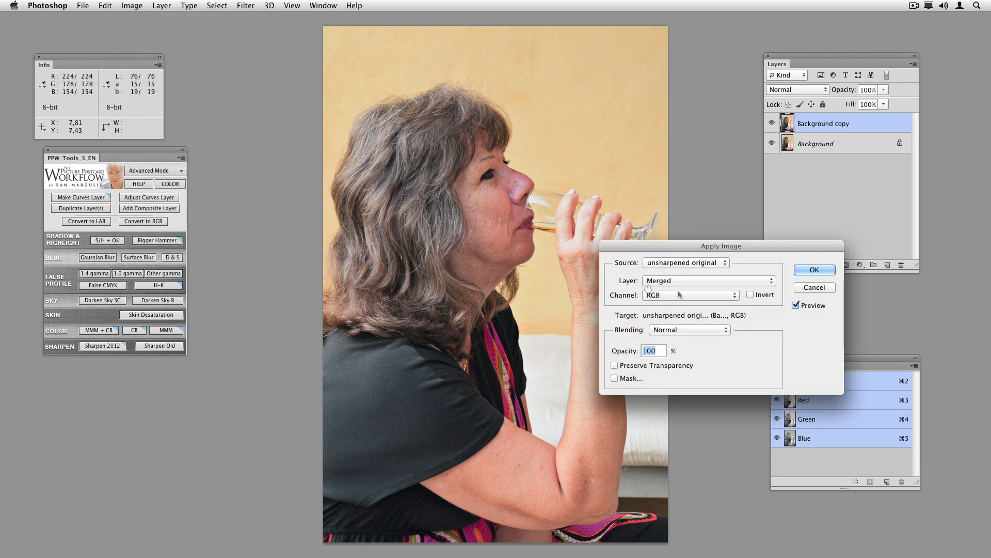
{"action": "left_click", "coordinate": [715, 263]}
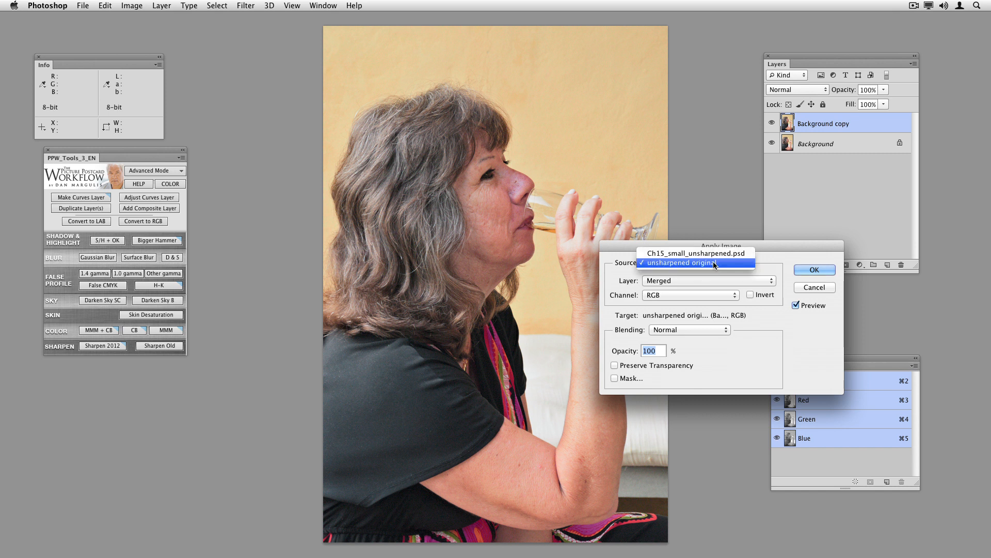
{"action": "left_click", "coordinate": [715, 253]}
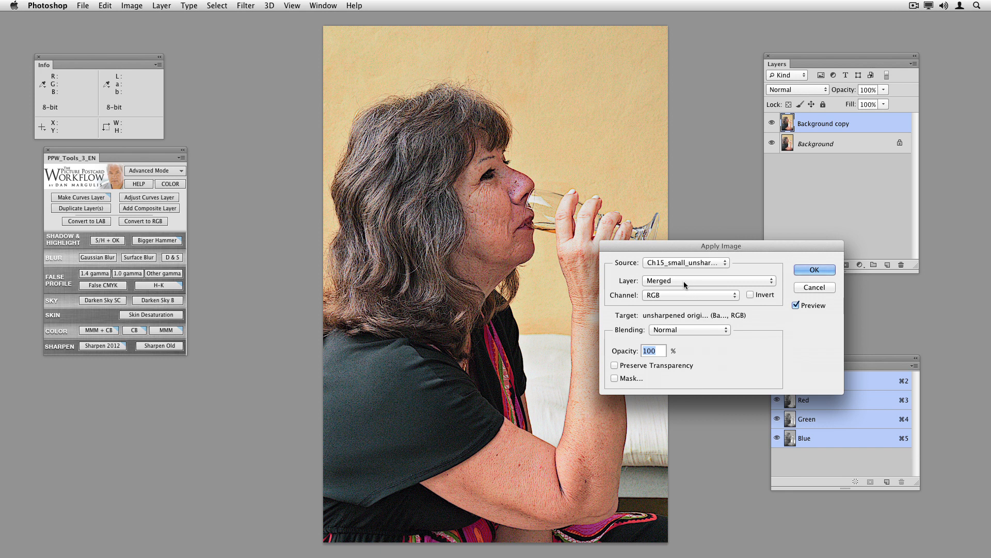
{"action": "left_click", "coordinate": [796, 305]}
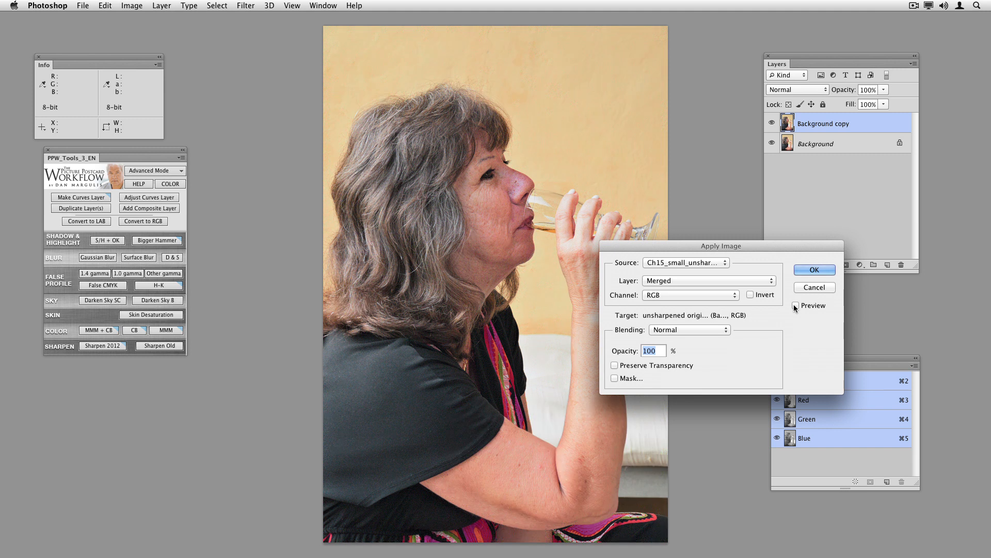
{"action": "left_click", "coordinate": [796, 305]}
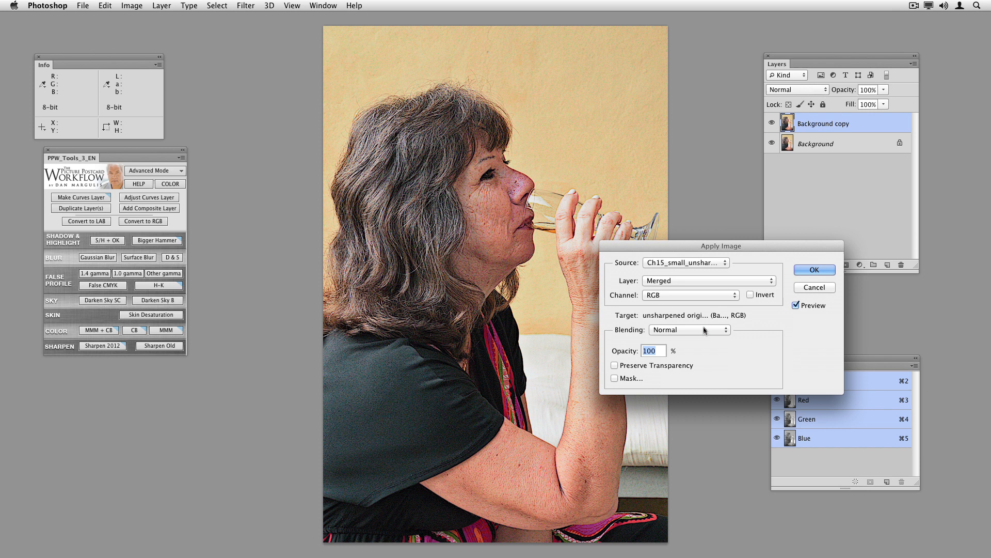
{"action": "left_click", "coordinate": [704, 329]}
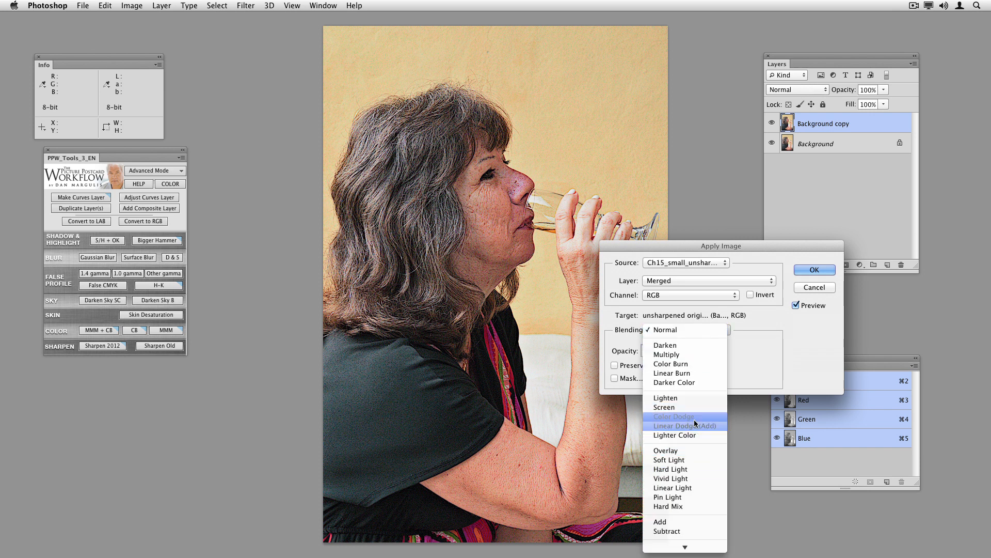
{"action": "left_click", "coordinate": [681, 526]}
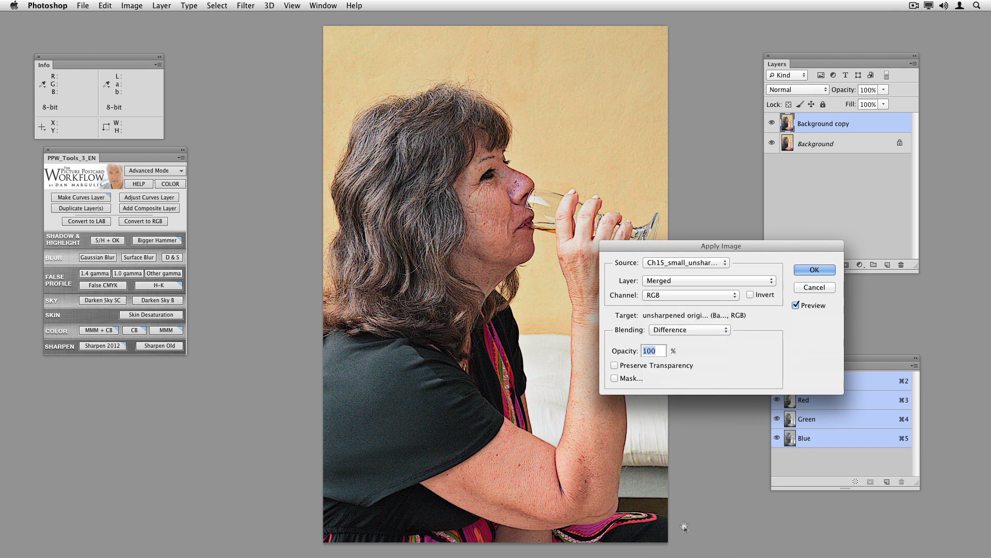
{"action": "left_click", "coordinate": [805, 271]}
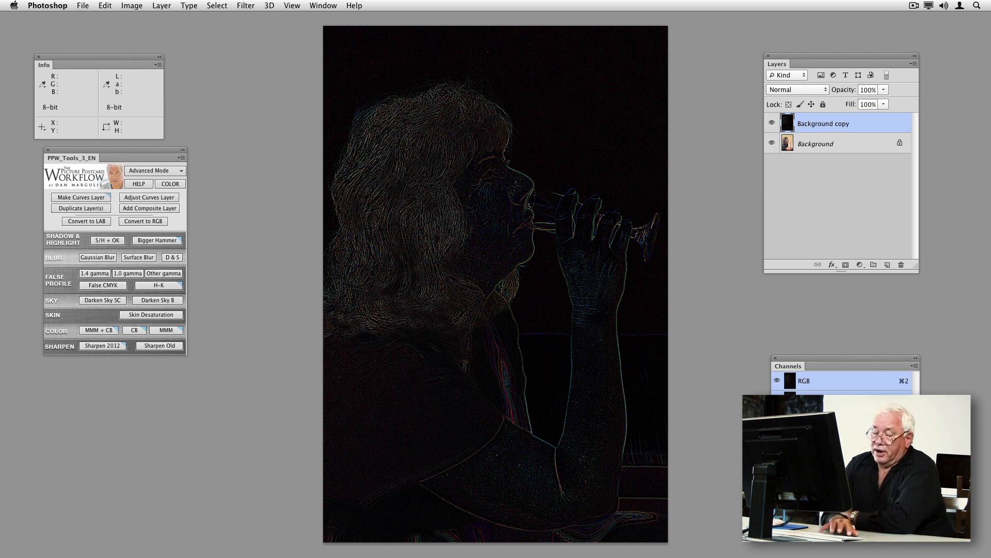
{"action": "key", "text": "super+i"}
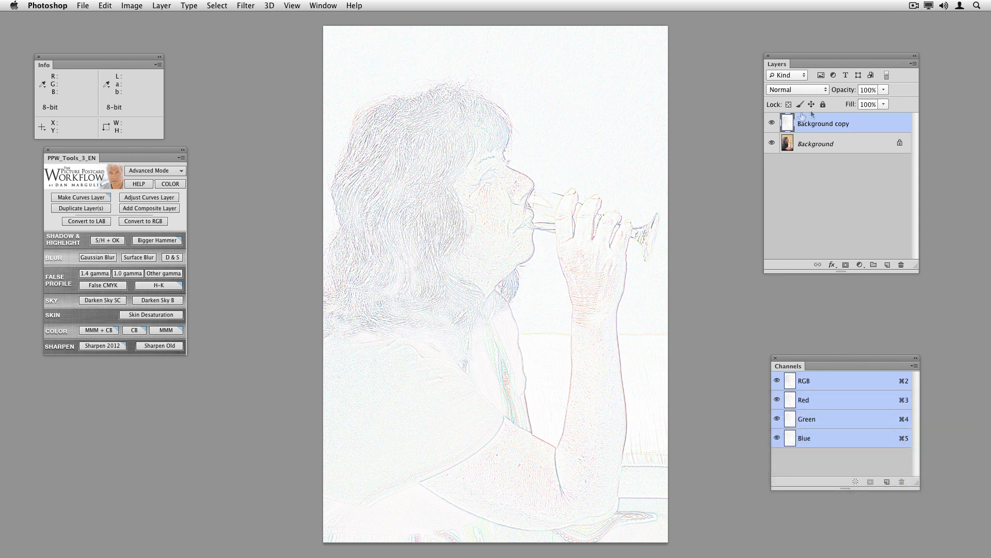
Duplicate the inverted layer and replace the copy's content with the unsharpened original's Background layer through Apply Image with Normal blending.
{"action": "left_click_drag", "start_coordinate": [857, 127], "coordinate": [887, 265]}
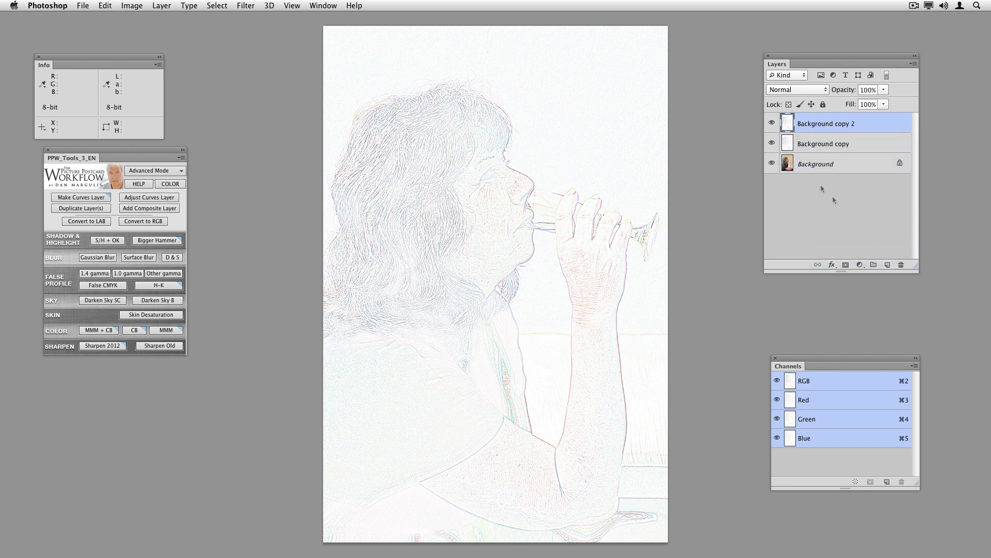
{"action": "left_click", "coordinate": [132, 5]}
{"action": "left_click", "coordinate": [155, 179]}
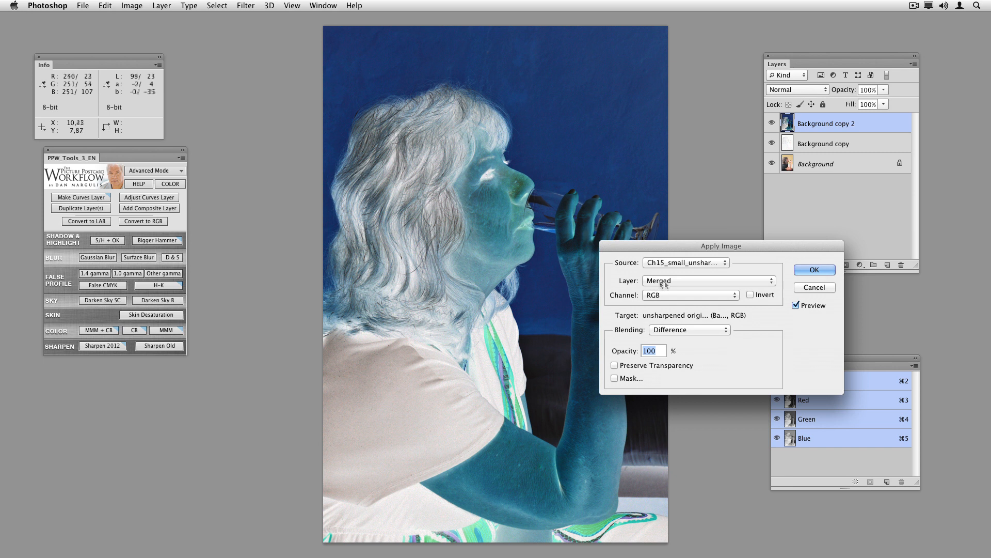
{"action": "left_click", "coordinate": [682, 263]}
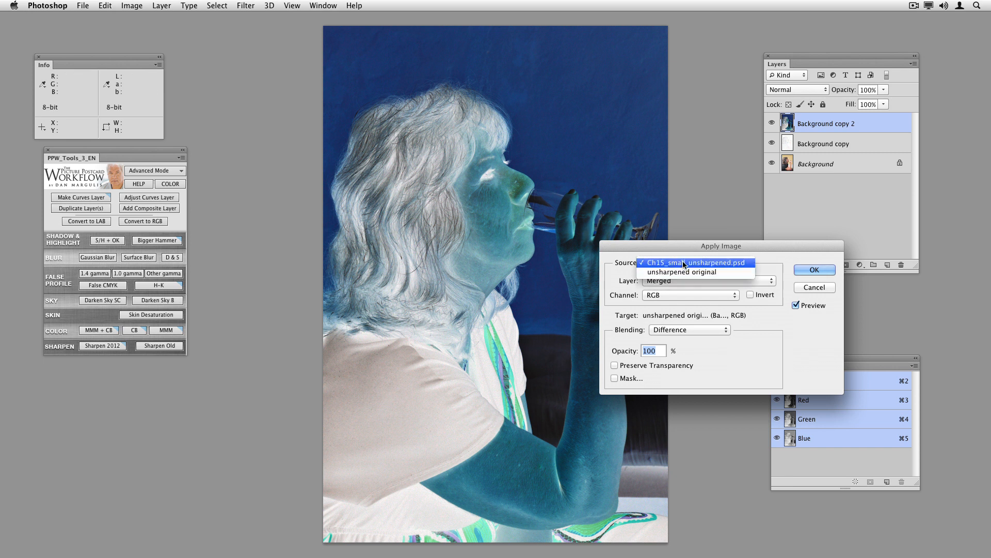
{"action": "left_click", "coordinate": [682, 272]}
{"action": "left_click", "coordinate": [670, 296]}
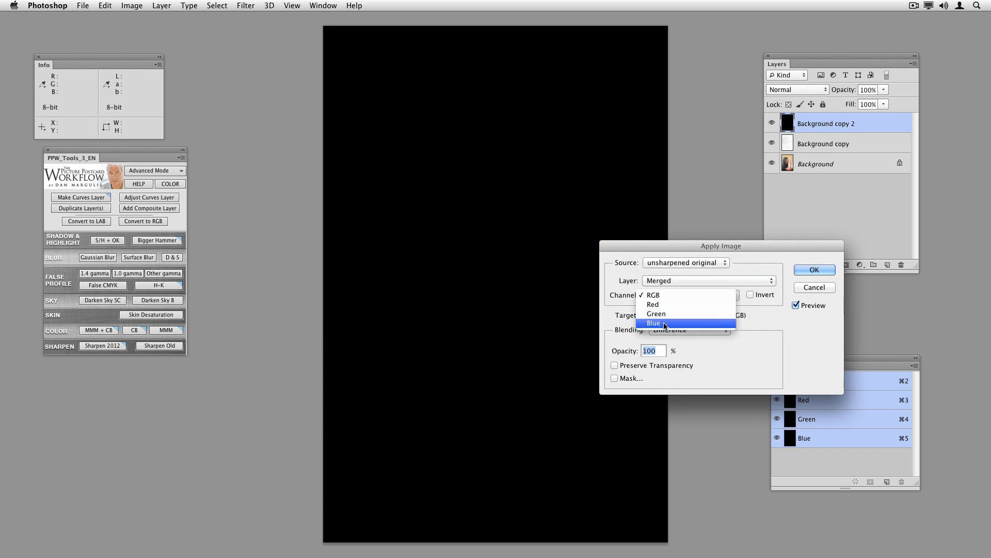
{"action": "left_click", "coordinate": [682, 280]}
{"action": "left_click", "coordinate": [676, 313]}
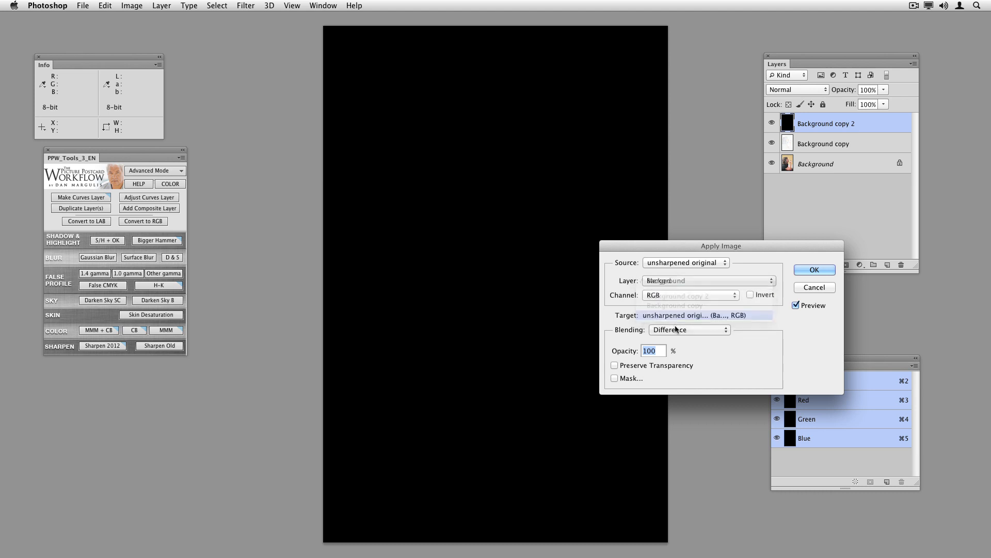
{"action": "left_click", "coordinate": [675, 329]}
{"action": "left_click", "coordinate": [670, 108]}
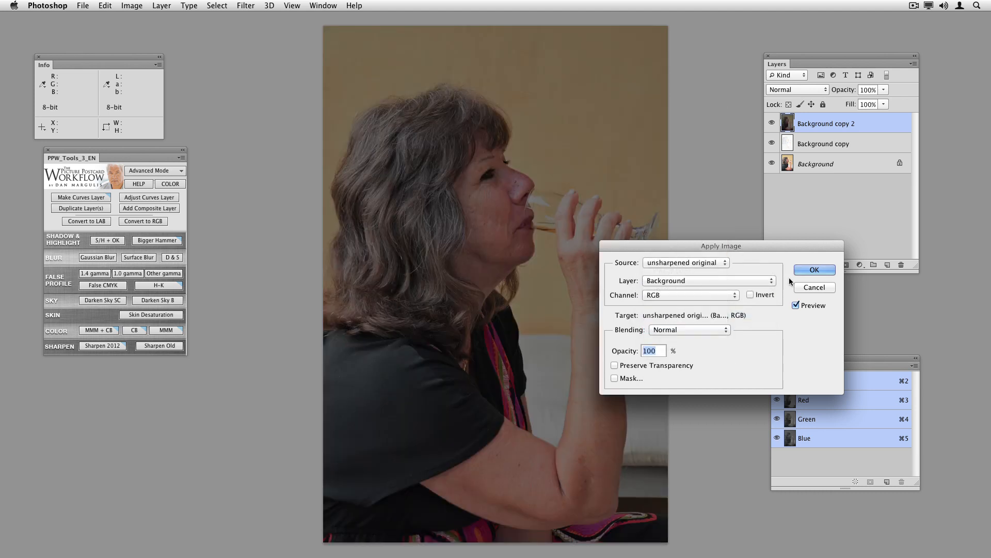
{"action": "key", "text": "Return"}
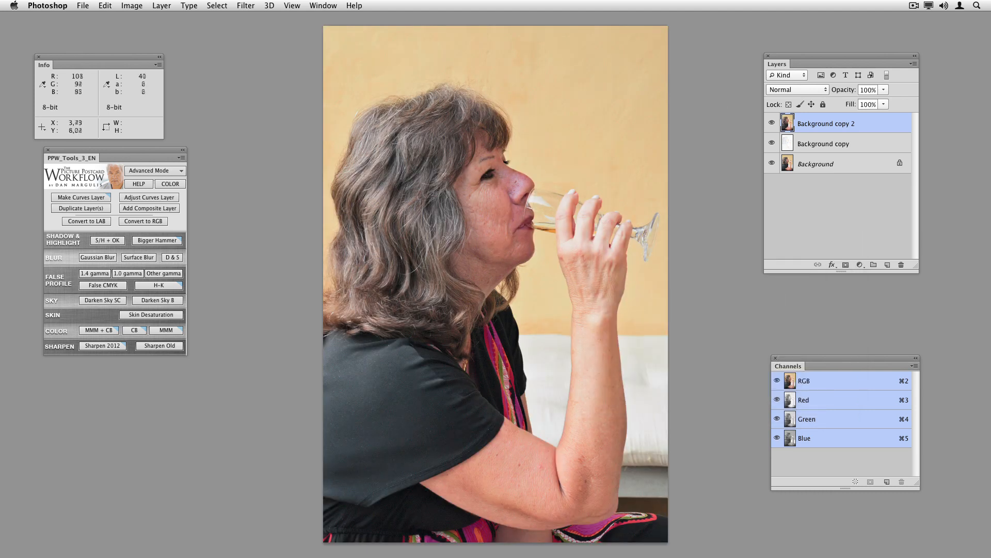
Switch to Ch15_small_unsharpened.psd and set the sharpened layer's blend mode to Lighten.
{"action": "left_click", "coordinate": [329, 5]}
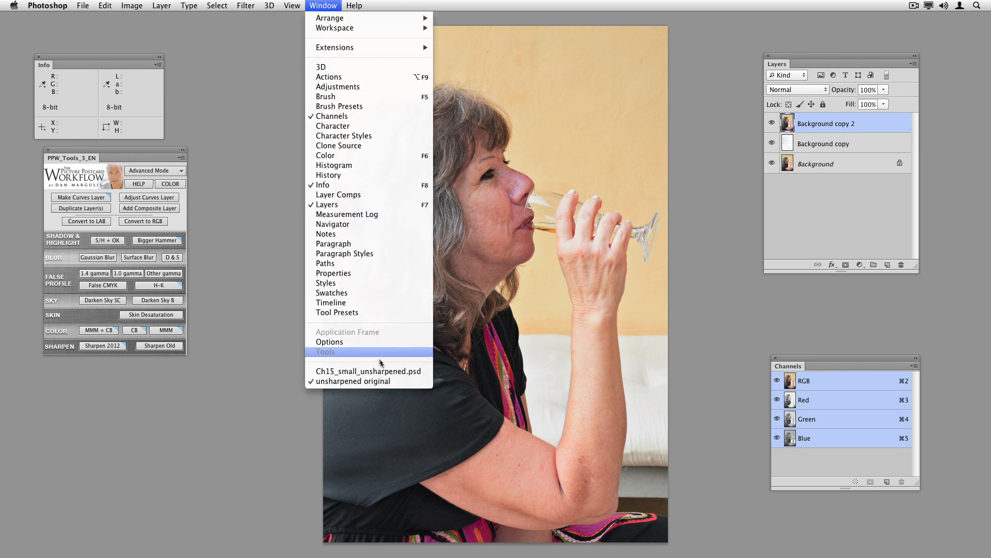
{"action": "left_click", "coordinate": [384, 376]}
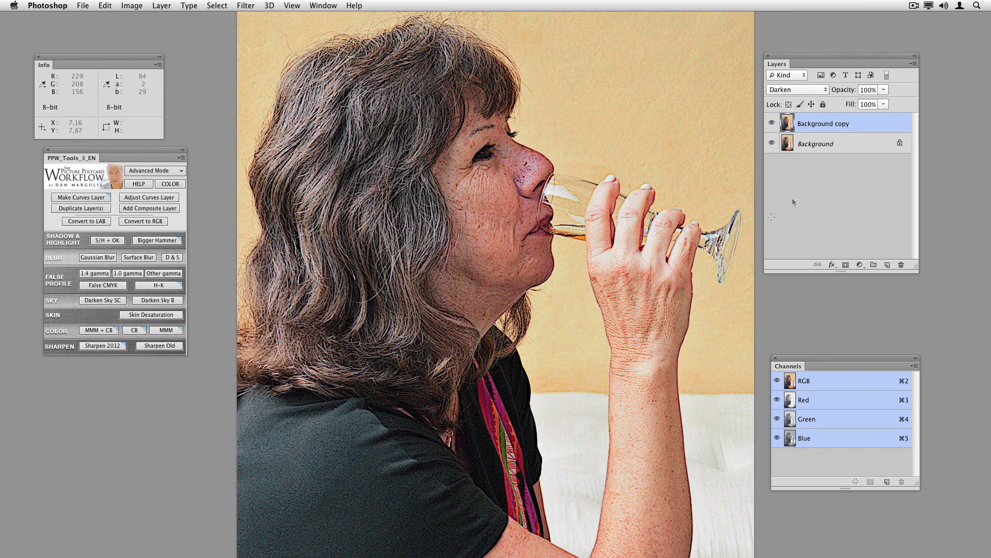
{"action": "left_click", "coordinate": [827, 89]}
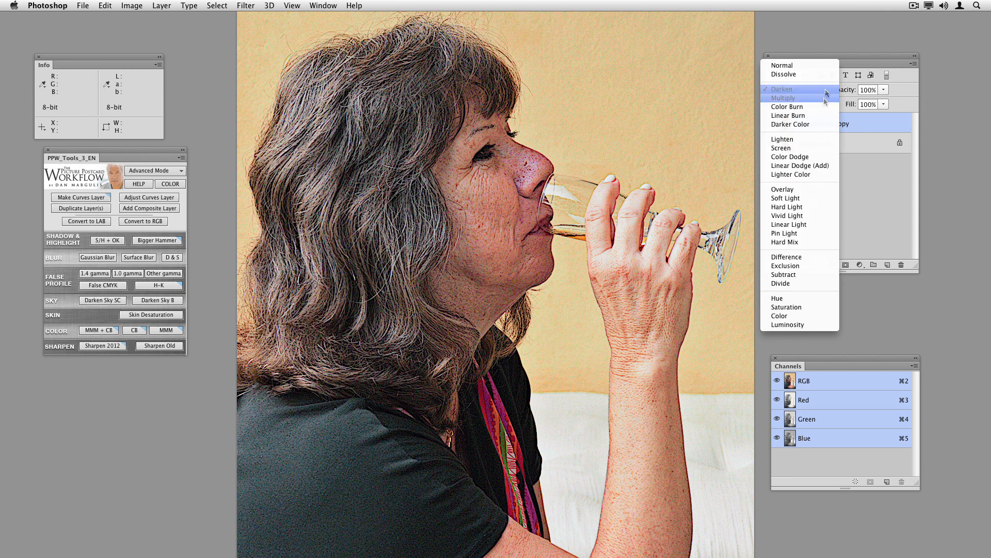
{"action": "left_click", "coordinate": [825, 140]}
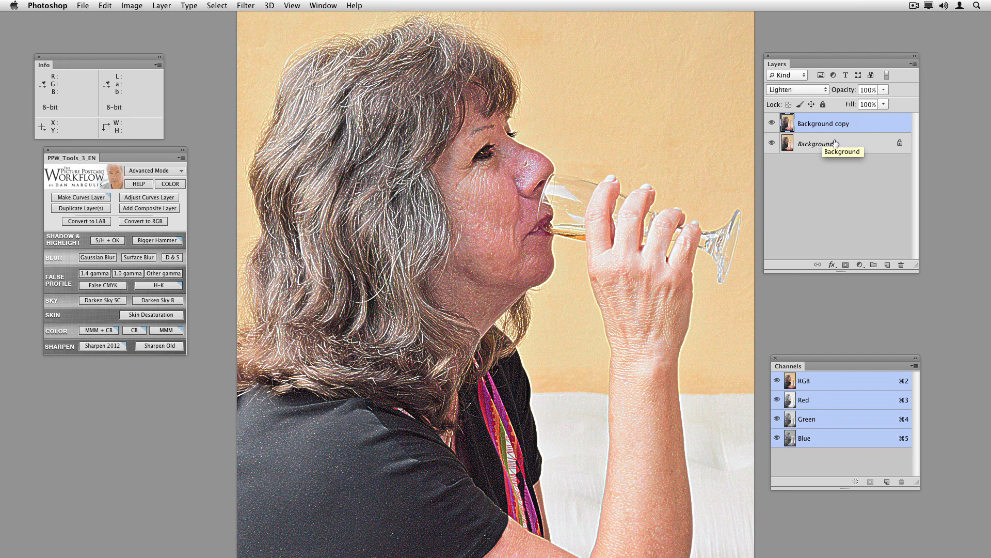
In the "unsharpened original" image, rename Background copy as "Dark Halos" and Background copy 2 as "Light Halos".
{"action": "left_click", "coordinate": [329, 5]}
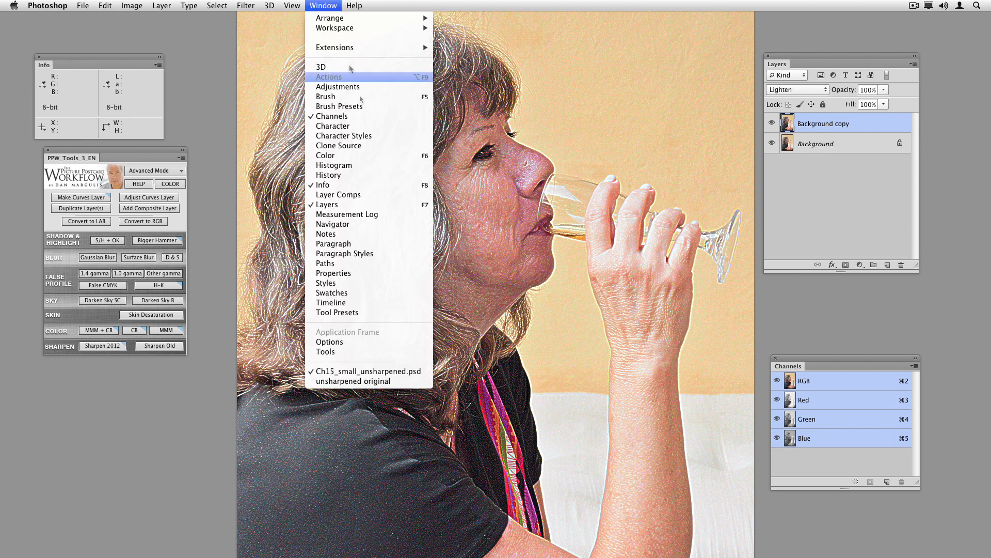
{"action": "left_click", "coordinate": [341, 382]}
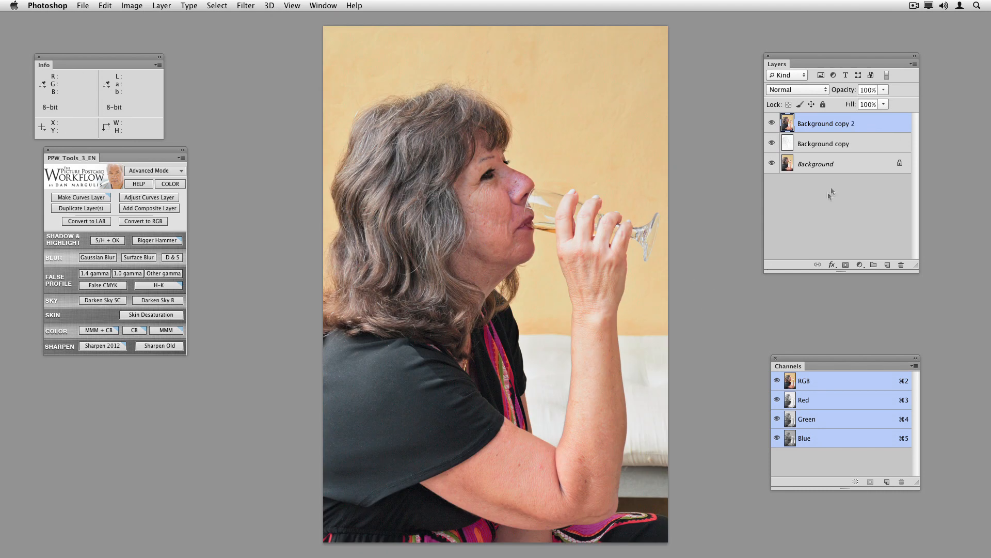
{"action": "double_click", "coordinate": [837, 145]}
{"action": "type", "text": "Dark Halos"}
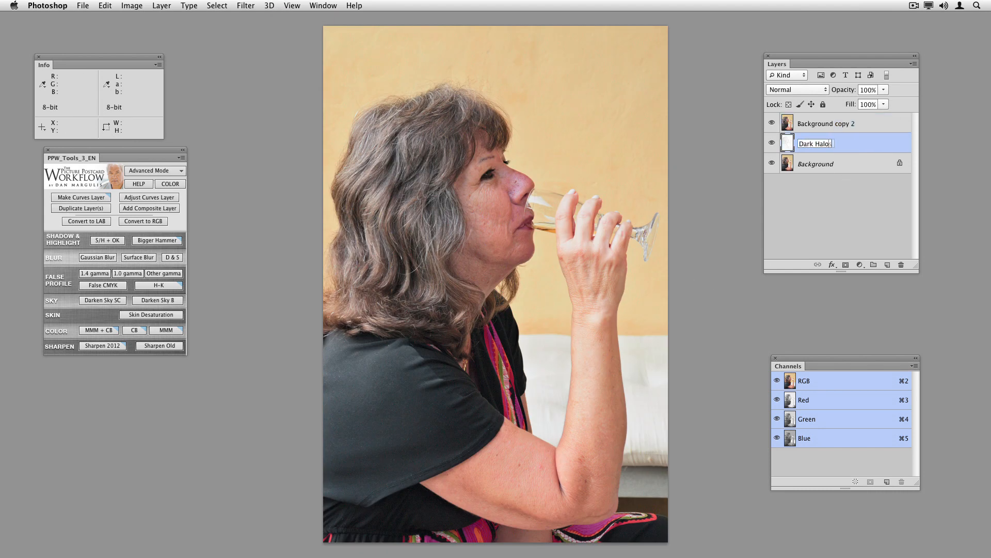
{"action": "left_click", "coordinate": [848, 126]}
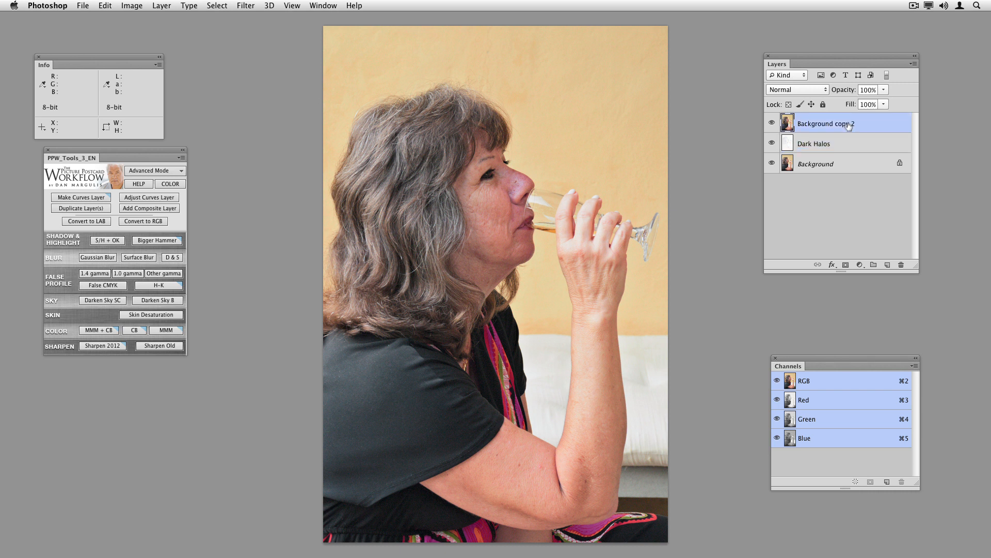
{"action": "double_click", "coordinate": [848, 125]}
{"action": "type", "text": "<"}
{"action": "left_click", "coordinate": [862, 188]}
{"action": "left_click", "coordinate": [859, 135]}
Apply the merged RGB of Ch15_small_unsharpened.psd to the Light Halos layer with Difference blending, comparing the preview on and off.
{"action": "left_click", "coordinate": [125, 4]}
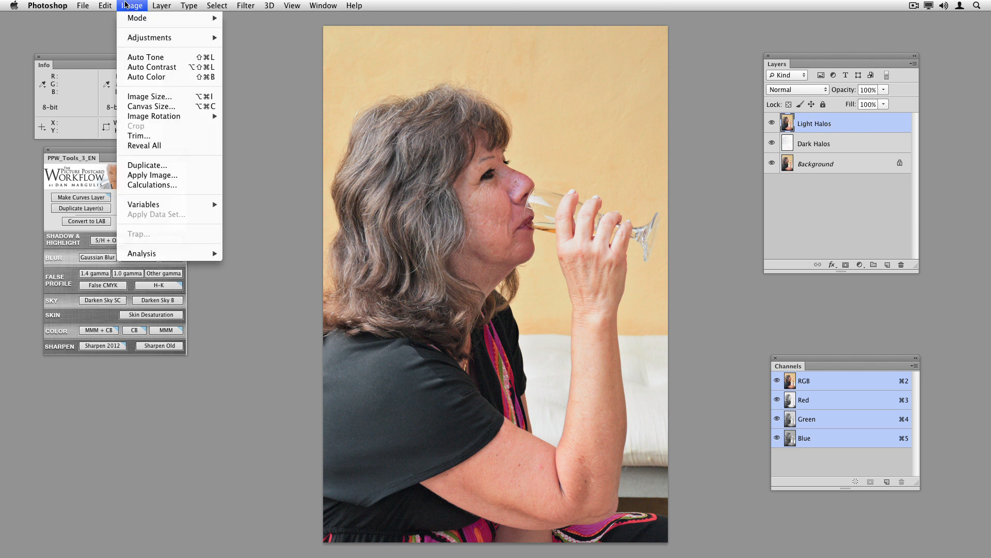
{"action": "left_click", "coordinate": [152, 175]}
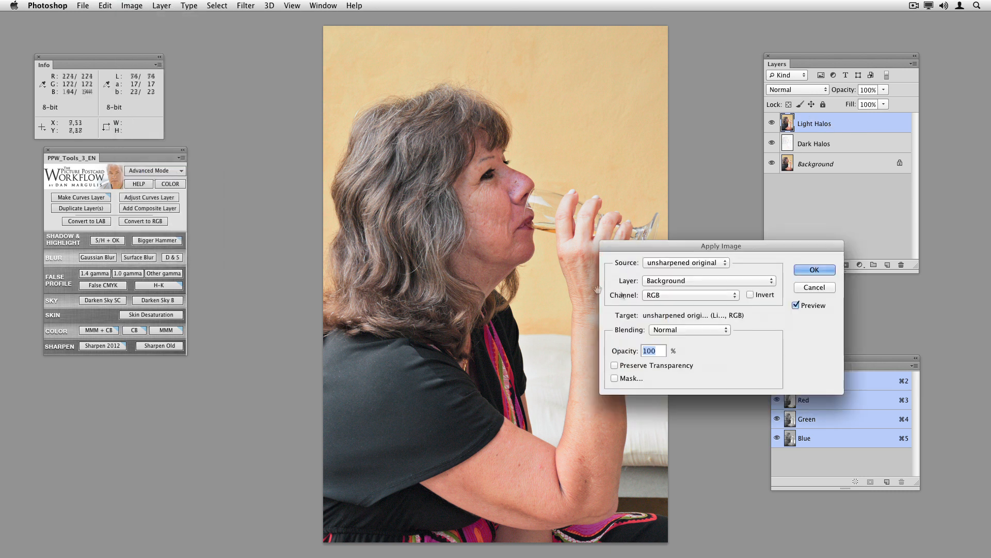
{"action": "left_click", "coordinate": [687, 262]}
{"action": "left_click", "coordinate": [698, 252]}
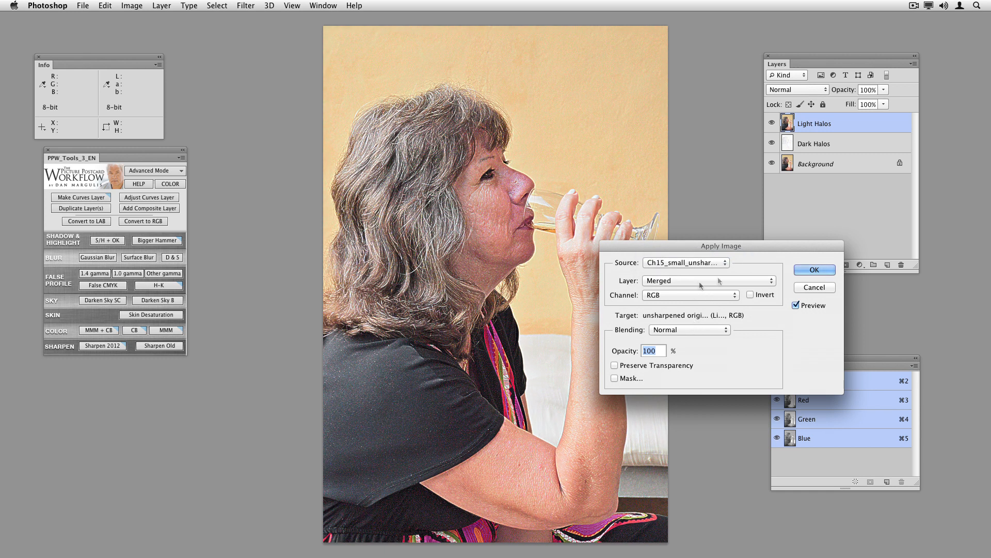
{"action": "left_click", "coordinate": [796, 306]}
{"action": "left_click", "coordinate": [796, 306]}
{"action": "left_click", "coordinate": [796, 305]}
{"action": "left_click", "coordinate": [796, 306]}
{"action": "left_click", "coordinate": [723, 330]}
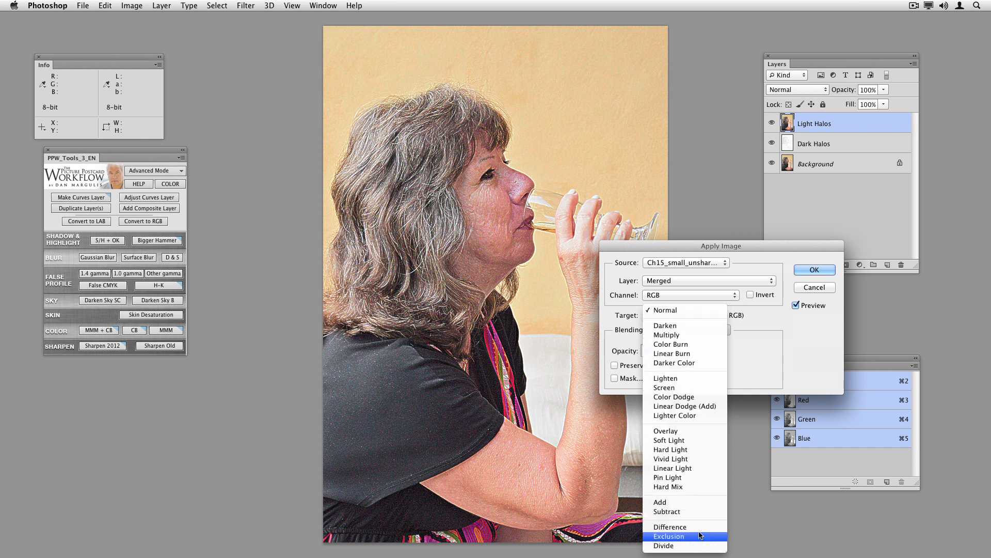
{"action": "left_click", "coordinate": [670, 527]}
{"action": "left_click", "coordinate": [799, 269]}
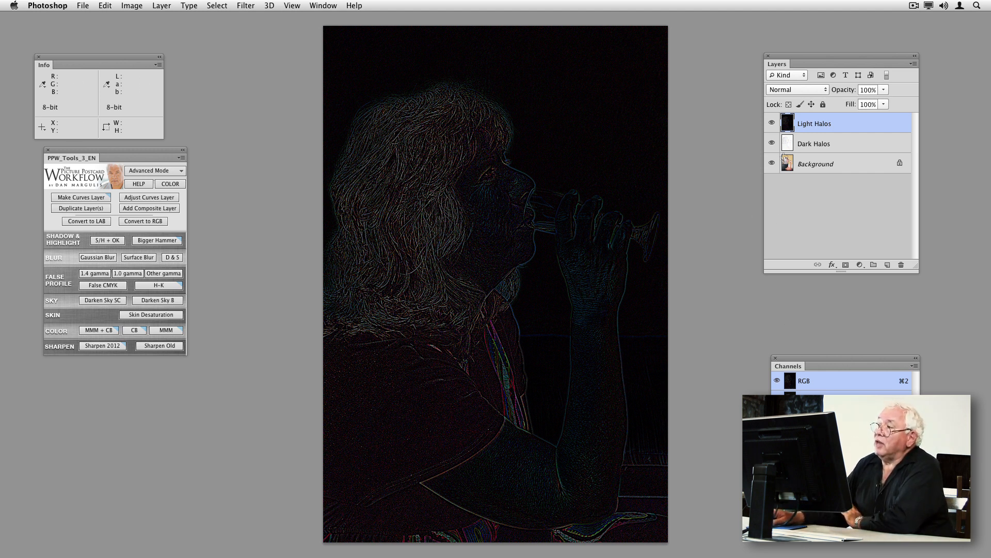
With Light Halos hidden, set the Dark Halos layer's blend mode to Multiply and compare the image with and without it.
{"action": "left_click", "coordinate": [772, 123]}
{"action": "left_click", "coordinate": [772, 143]}
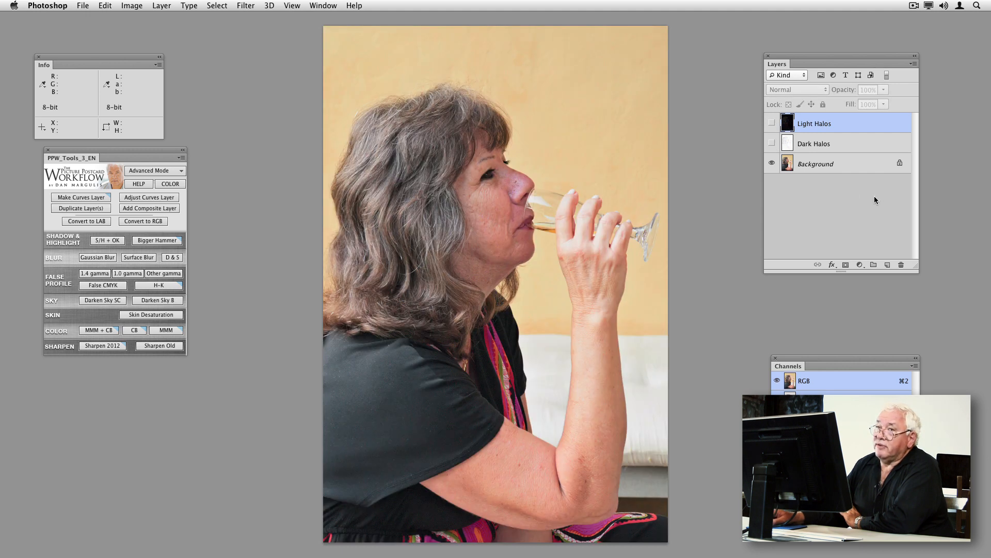
{"action": "left_click", "coordinate": [772, 143]}
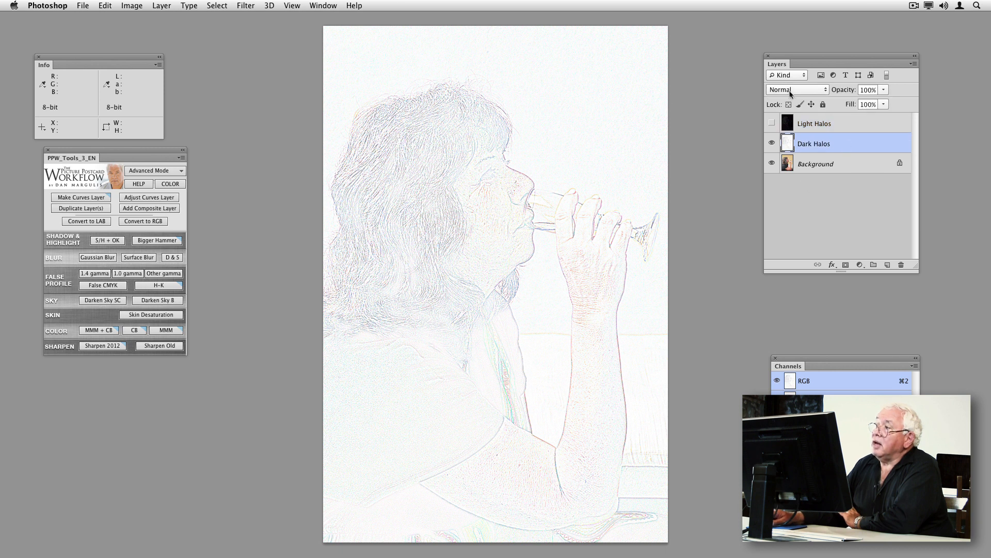
{"action": "left_click", "coordinate": [791, 91]}
{"action": "left_click", "coordinate": [806, 122]}
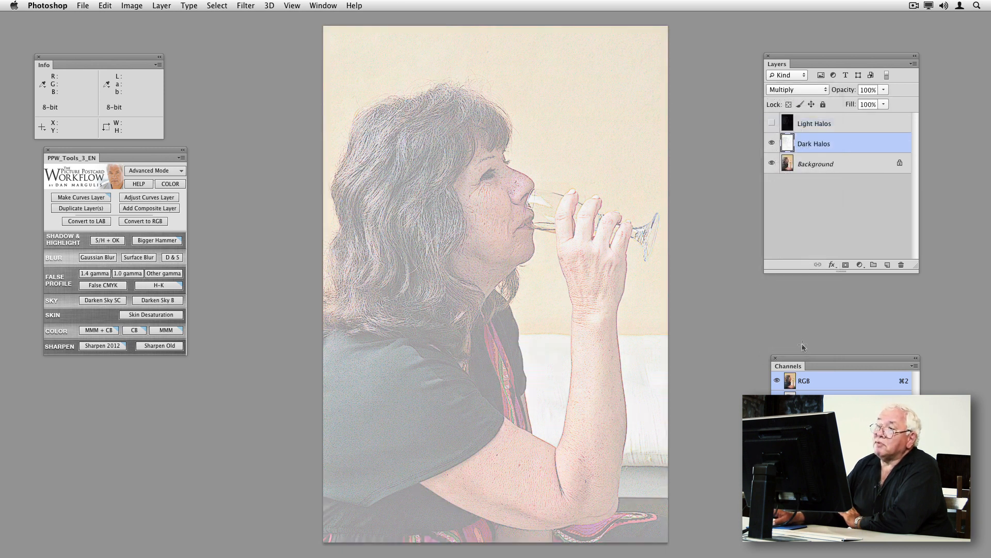
{"action": "left_click", "coordinate": [772, 143]}
{"action": "left_click", "coordinate": [772, 144]}
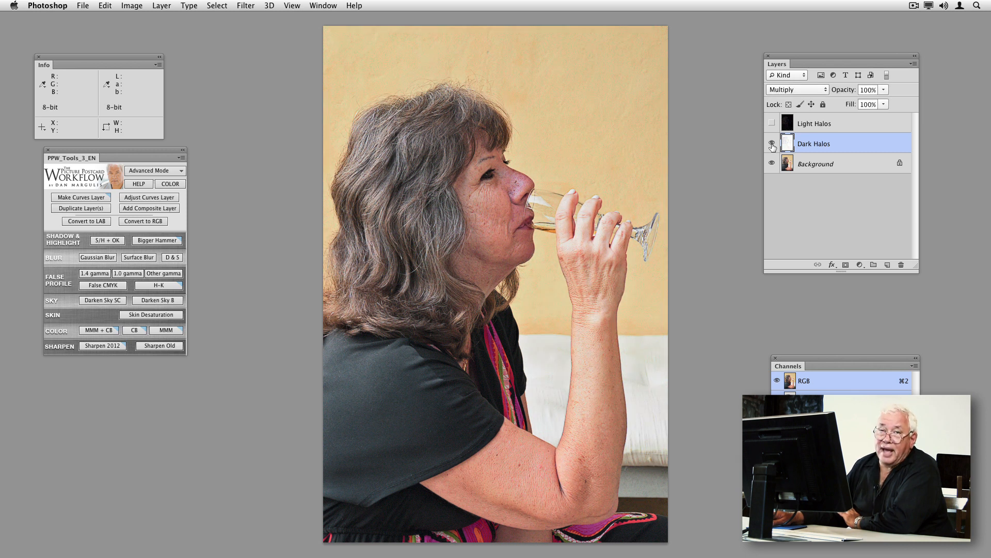
{"action": "left_click", "coordinate": [772, 144]}
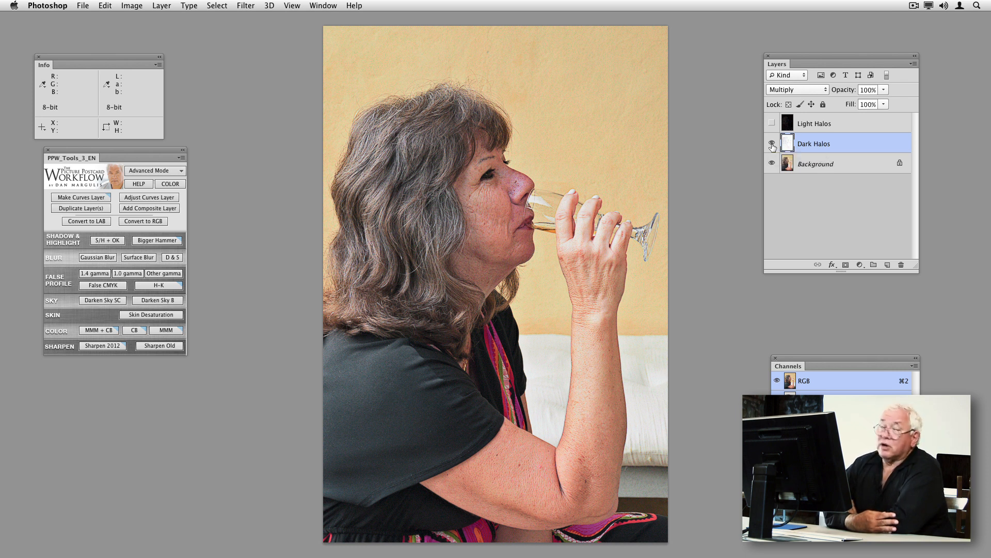
Show the Light Halos layer and set it to Screen blending at 50% opacity, comparing the image with and without it.
{"action": "left_click", "coordinate": [838, 125]}
{"action": "left_click", "coordinate": [772, 123]}
{"action": "left_click", "coordinate": [797, 89]}
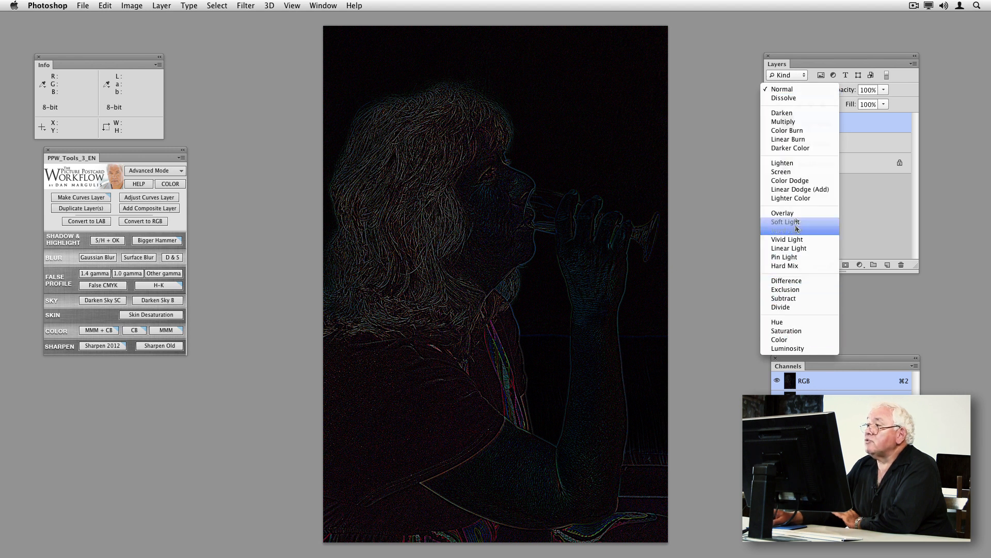
{"action": "left_click", "coordinate": [800, 172]}
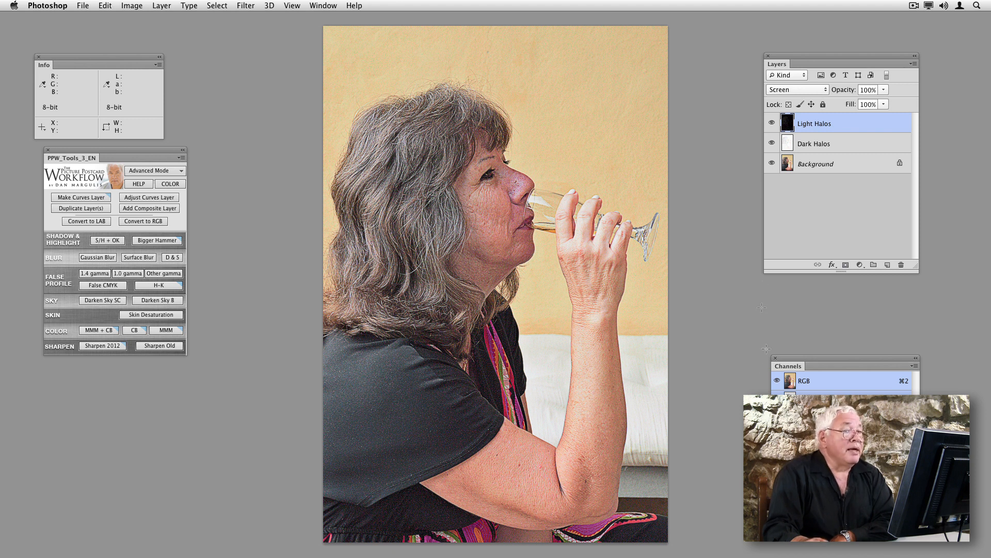
{"action": "left_click", "coordinate": [773, 124]}
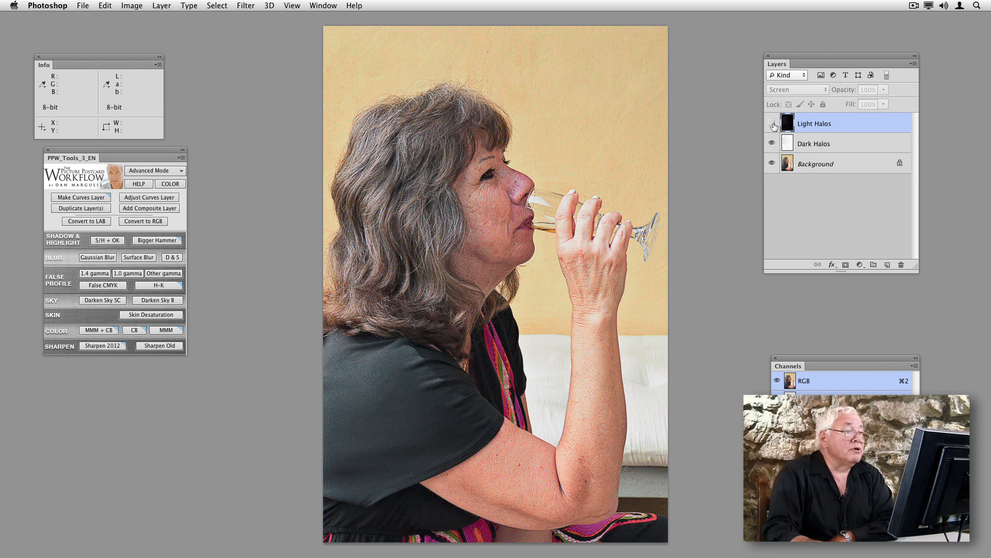
{"action": "left_click", "coordinate": [773, 125]}
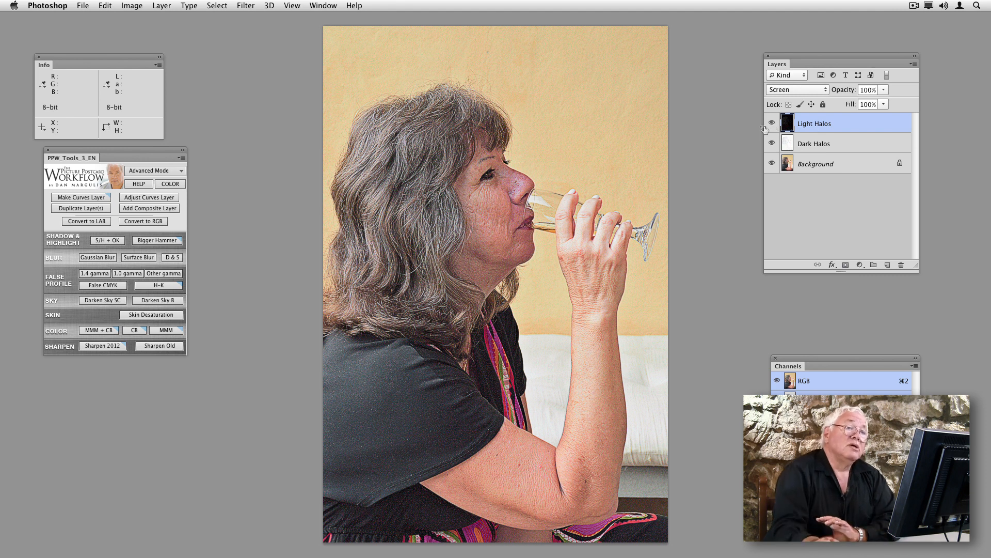
{"action": "left_click_drag", "start_coordinate": [841, 91], "coordinate": [834, 93]}
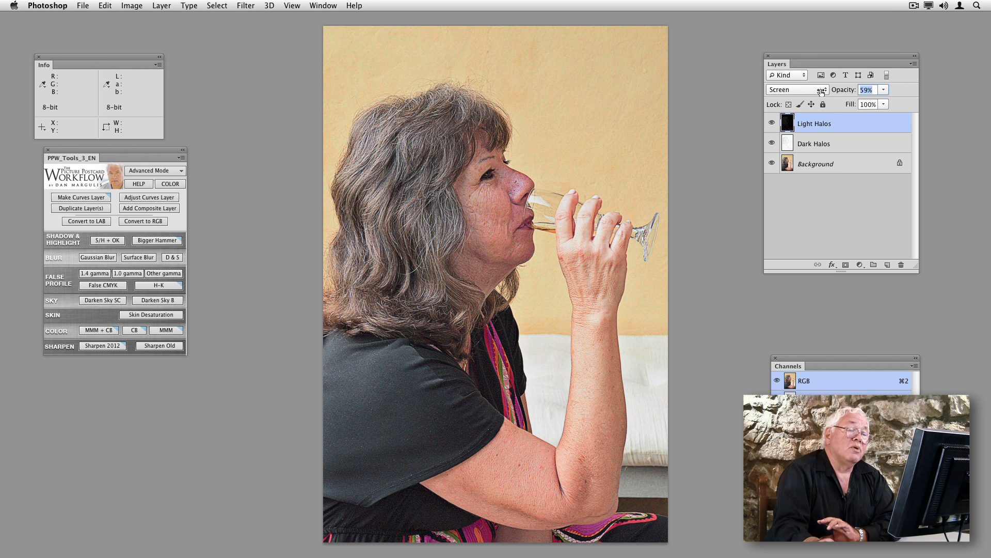
{"action": "left_click_drag", "start_coordinate": [817, 93], "coordinate": [816, 92]}
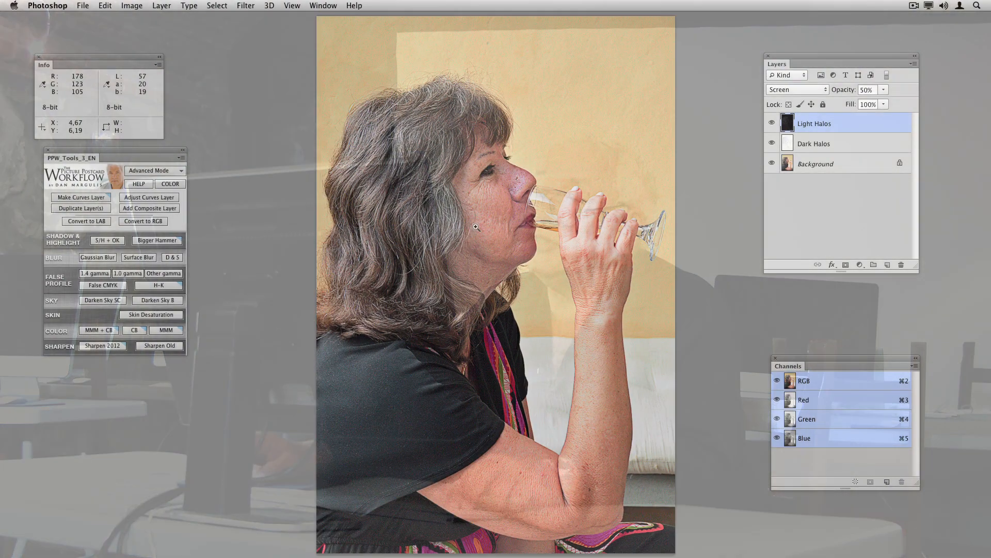
Hide the Light Halos layer and compare the face close up with Dark Halos on and off.
{"action": "scroll", "coordinate": [519, 190], "scroll_direction": "up", "scroll_amount": 5}
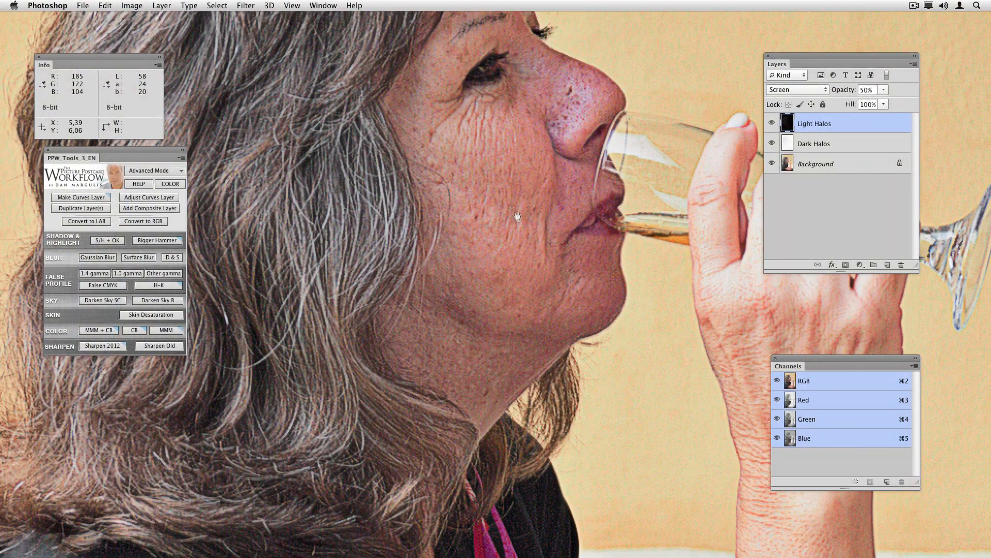
{"action": "scroll", "coordinate": [519, 222], "scroll_direction": "up", "scroll_amount": 2}
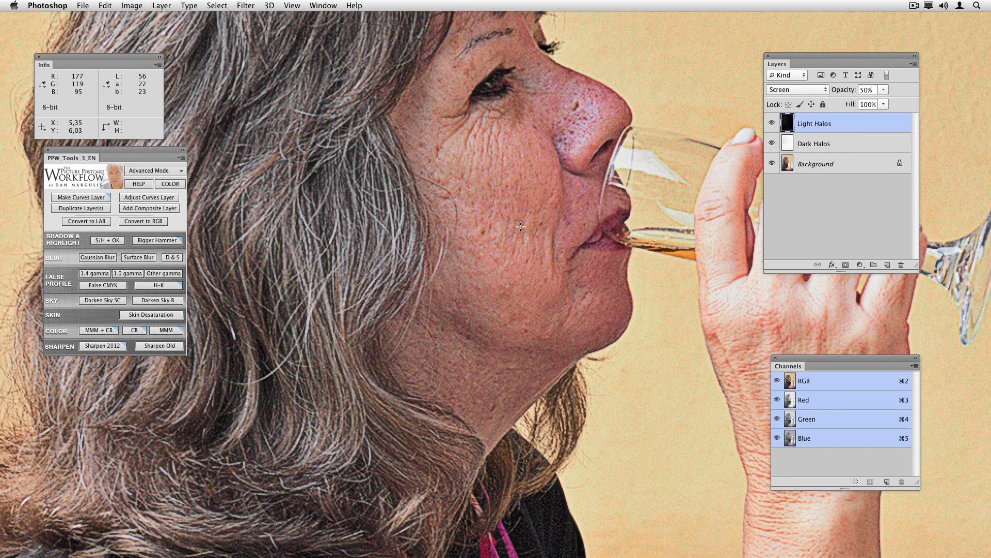
{"action": "left_click", "coordinate": [772, 123]}
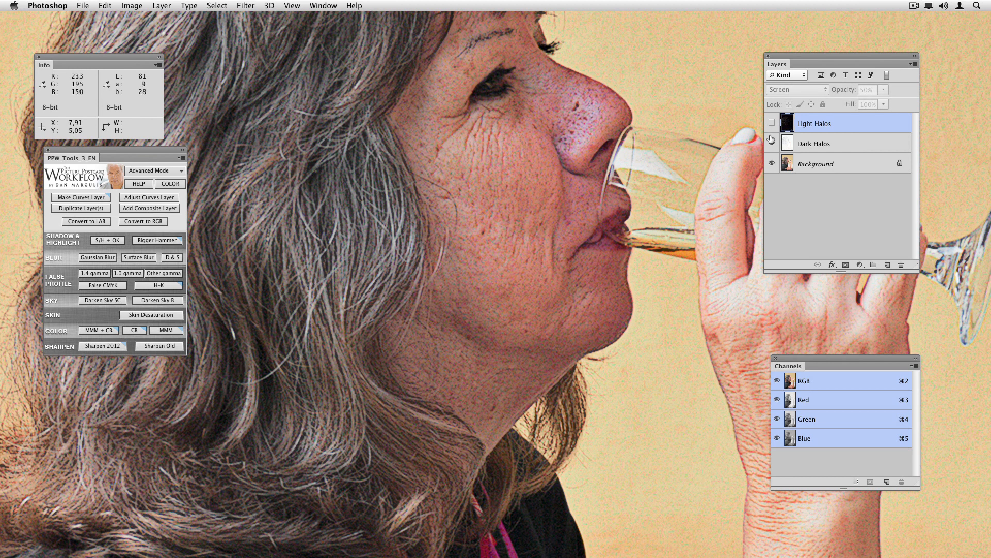
{"action": "left_click", "coordinate": [772, 144]}
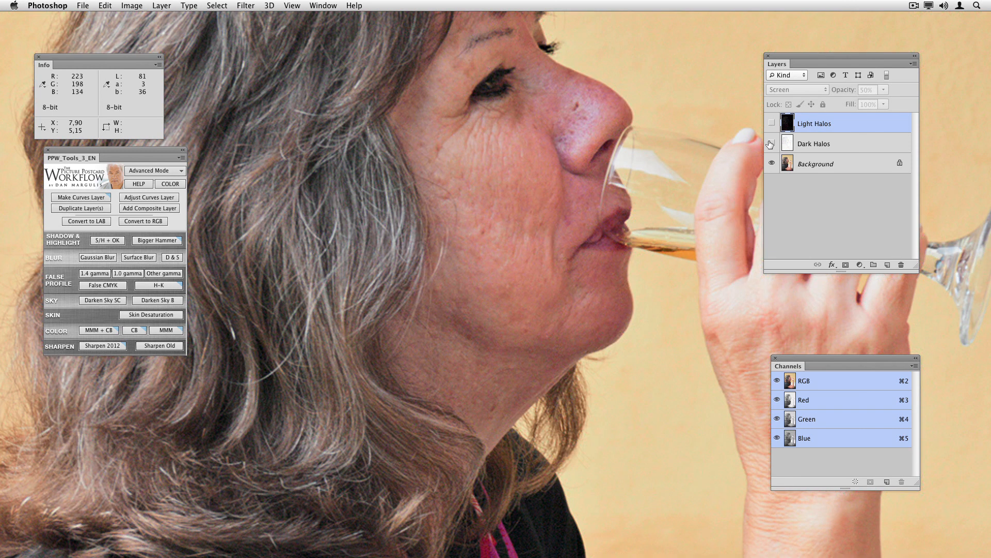
{"action": "left_click", "coordinate": [771, 144]}
{"action": "left_click", "coordinate": [771, 144]}
{"action": "left_click", "coordinate": [772, 143]}
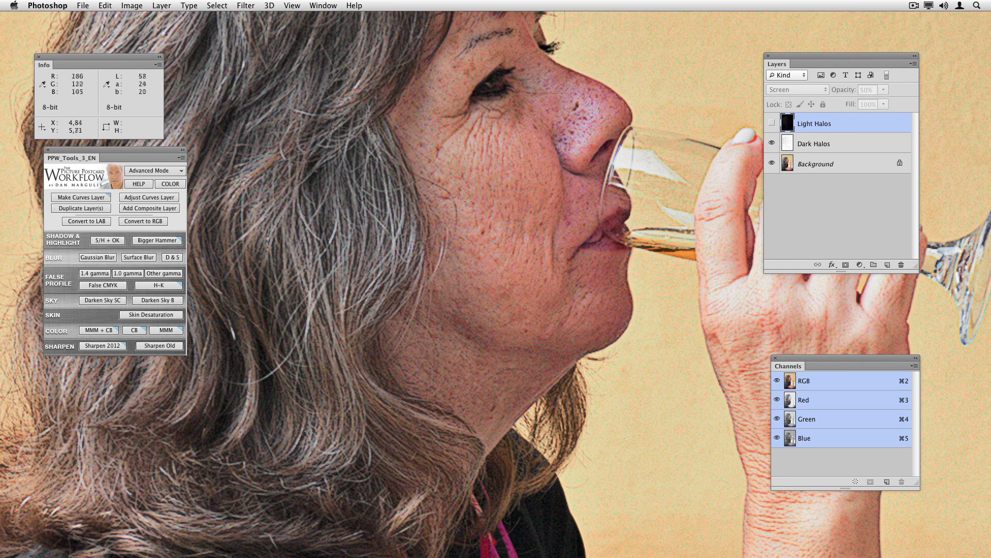
Select the Dark Halos layer and compare more of the portrait with and without it.
{"action": "left_click", "coordinate": [483, 236], "text": "alt"}
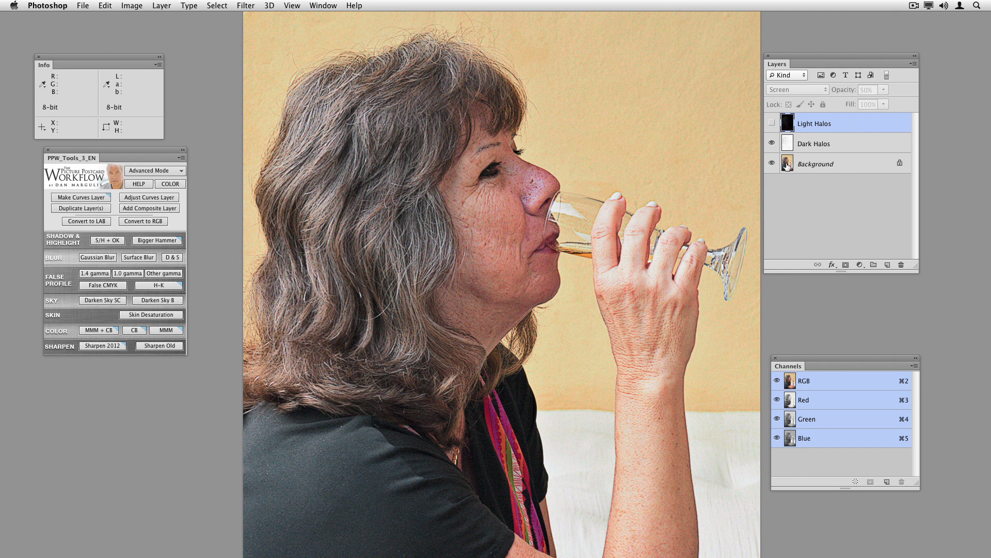
{"action": "left_click", "coordinate": [773, 143]}
{"action": "left_click", "coordinate": [773, 144]}
{"action": "left_click", "coordinate": [790, 150]}
{"action": "left_click", "coordinate": [772, 144]}
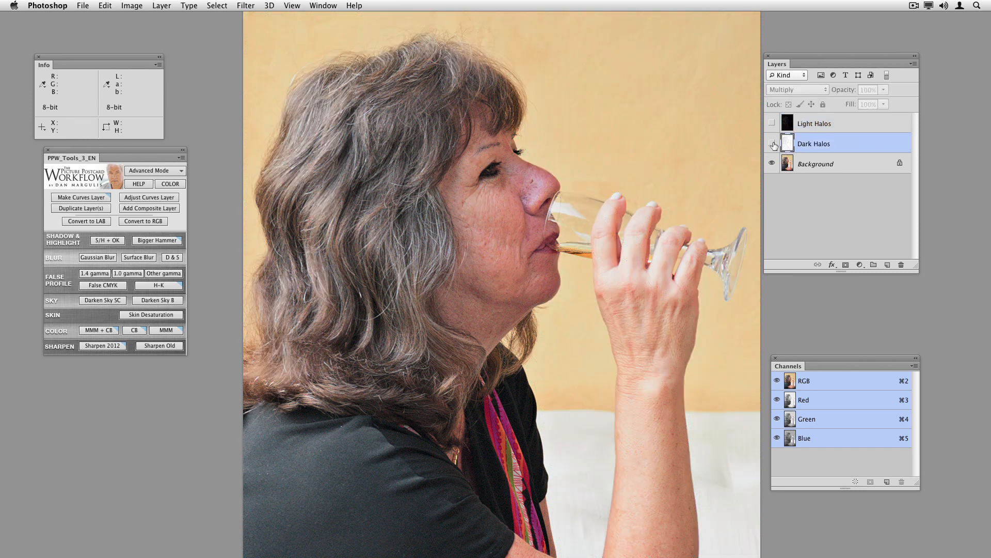
{"action": "left_click", "coordinate": [773, 143]}
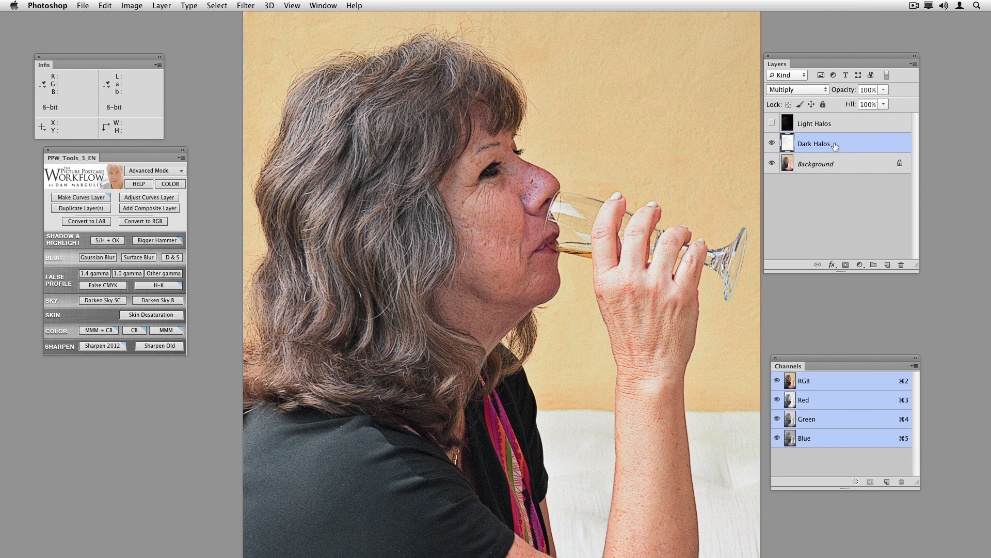
With Dark Halos in Normal mode, lasso the cheek and part of the nose and fill the selection with white at 100% opacity.
{"action": "left_click", "coordinate": [798, 89]}
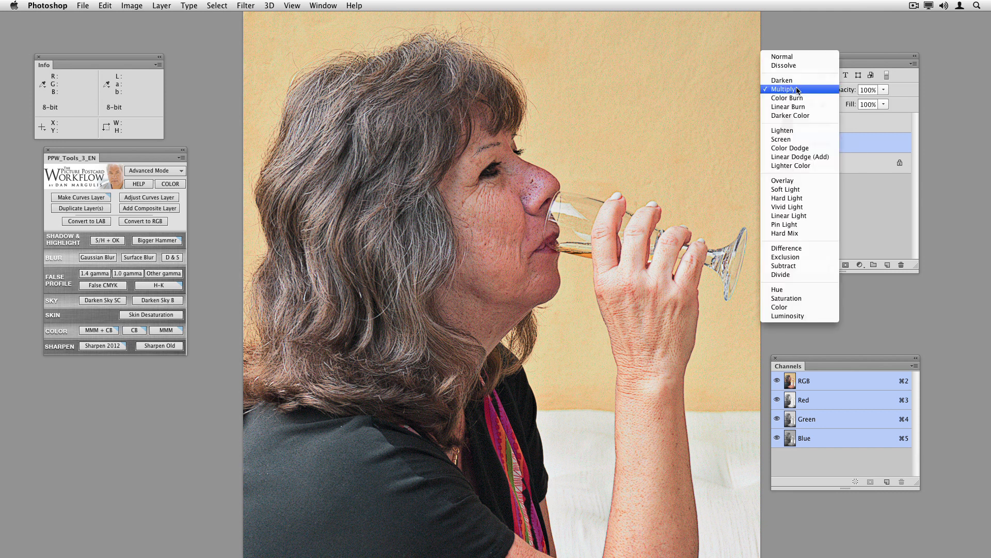
{"action": "left_click", "coordinate": [785, 56]}
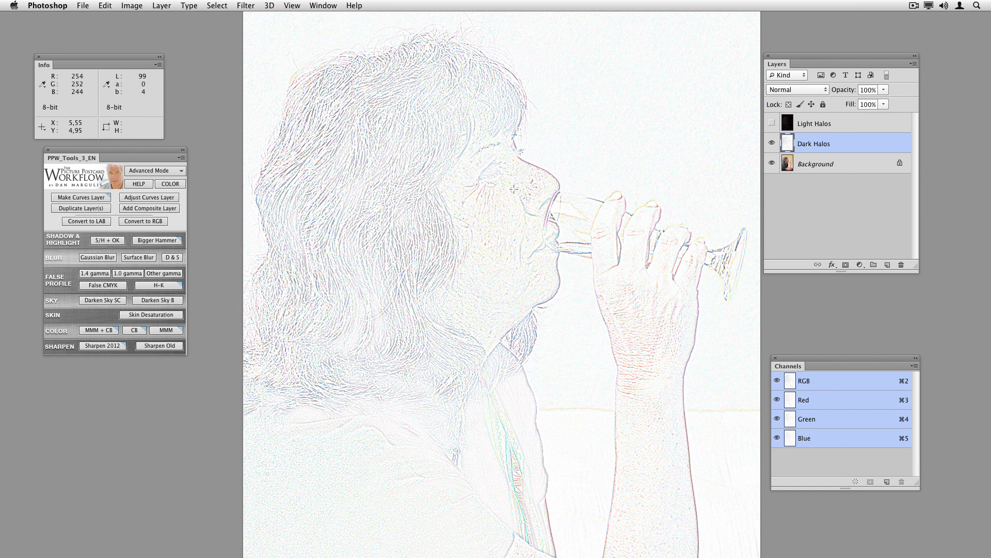
{"action": "mouse_move", "coordinate": [493, 183]}
{"action": "left_mouse_down"}
{"action": "mouse_move", "coordinate": [469, 200]}
{"action": "mouse_move", "coordinate": [477, 251]}
{"action": "mouse_move", "coordinate": [460, 290]}
{"action": "mouse_move", "coordinate": [465, 314]}
{"action": "mouse_move", "coordinate": [488, 322]}
{"action": "mouse_move", "coordinate": [527, 284]}
{"action": "left_mouse_up"}
{"action": "left_click_drag", "start_coordinate": [531, 239], "coordinate": [520, 210]}
{"action": "left_click_drag", "start_coordinate": [530, 177], "coordinate": [531, 178]}
{"action": "left_click", "coordinate": [129, 5]}
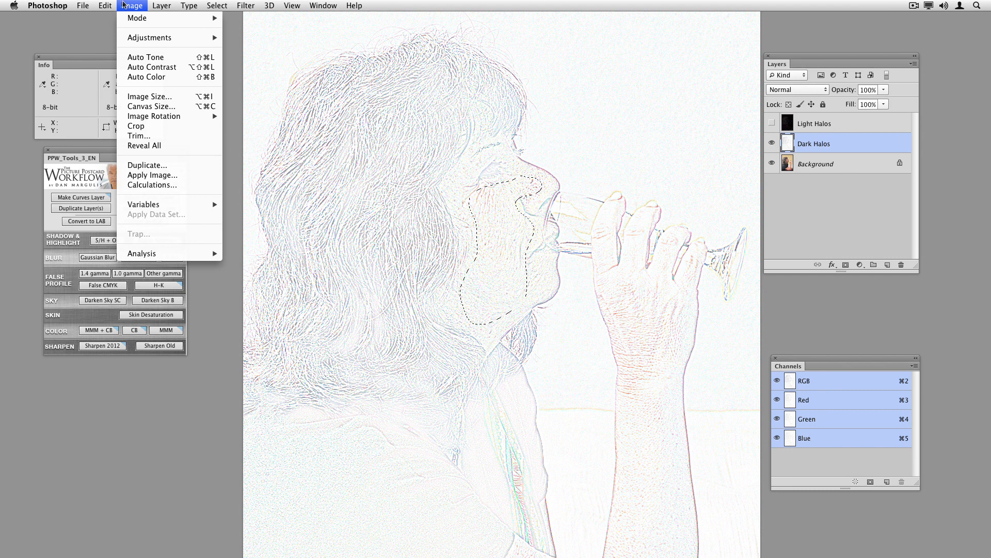
{"action": "left_click", "coordinate": [215, 179]}
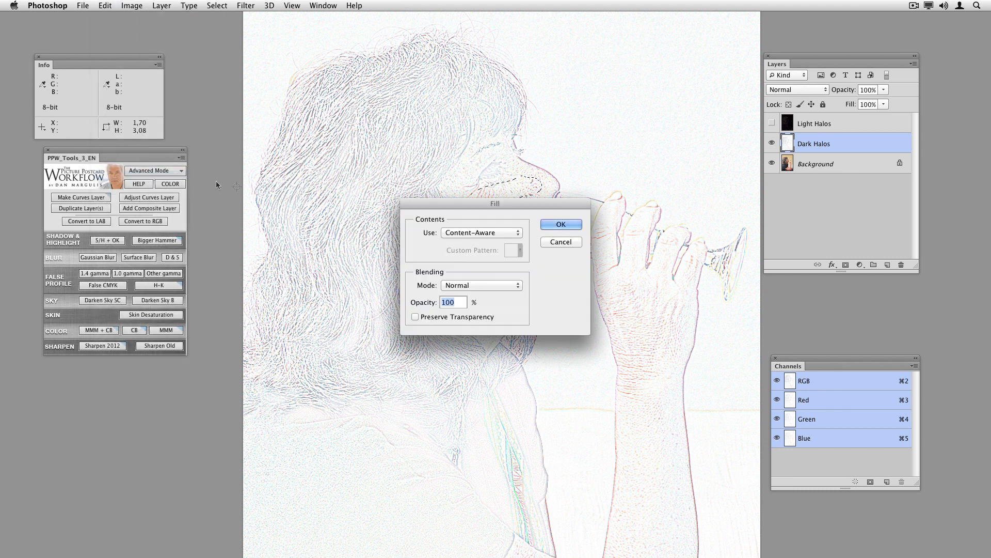
{"action": "left_click", "coordinate": [517, 232]}
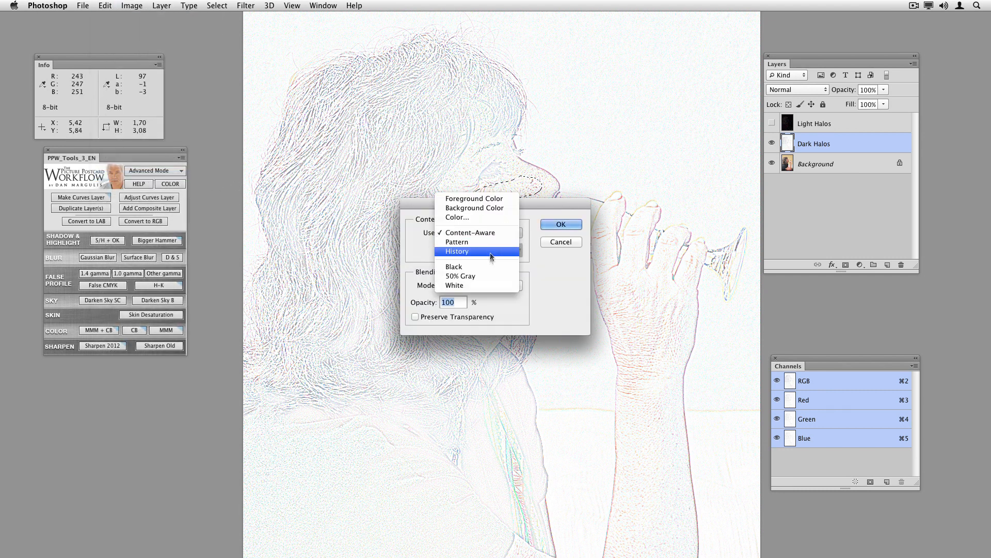
{"action": "left_click", "coordinate": [486, 284]}
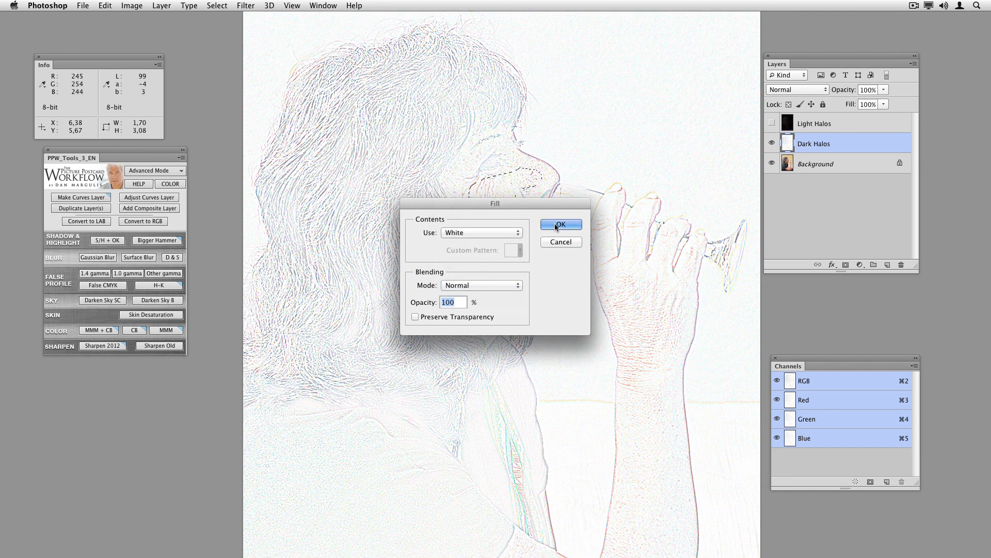
{"action": "left_click", "coordinate": [555, 223]}
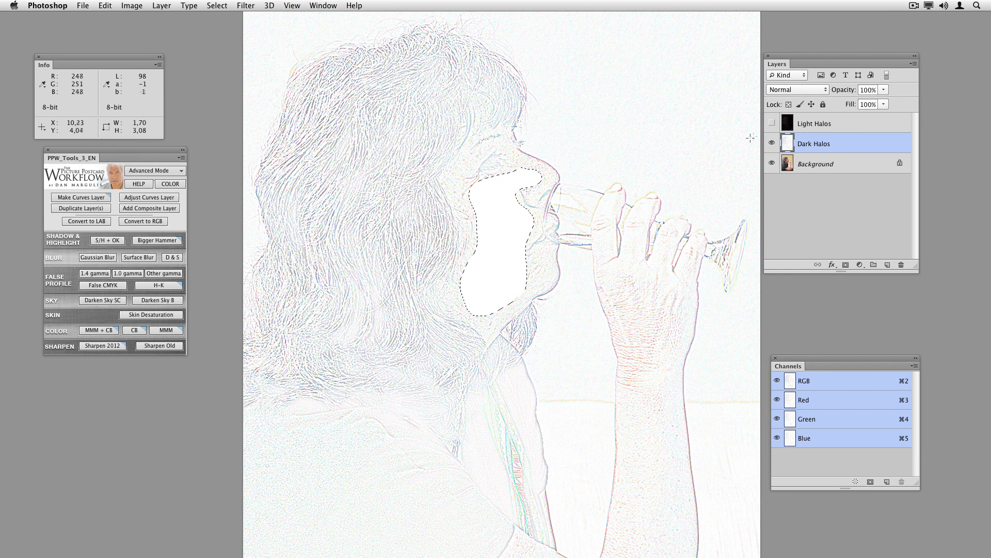
Set the white-filled Dark Halos layer to Multiply and hide the selection edges, choosing Hide Extras for the shortcut.
{"action": "left_click", "coordinate": [795, 90]}
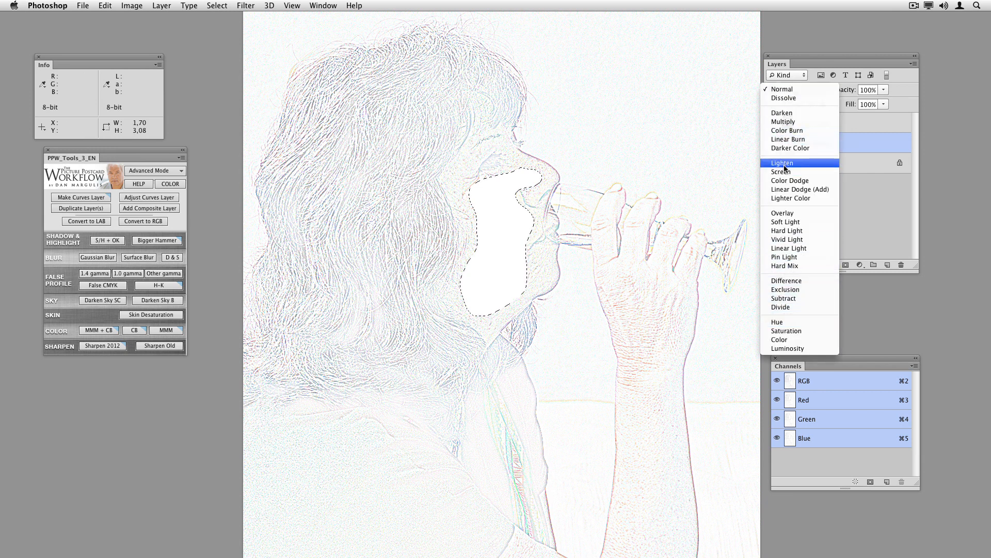
{"action": "left_click", "coordinate": [784, 122]}
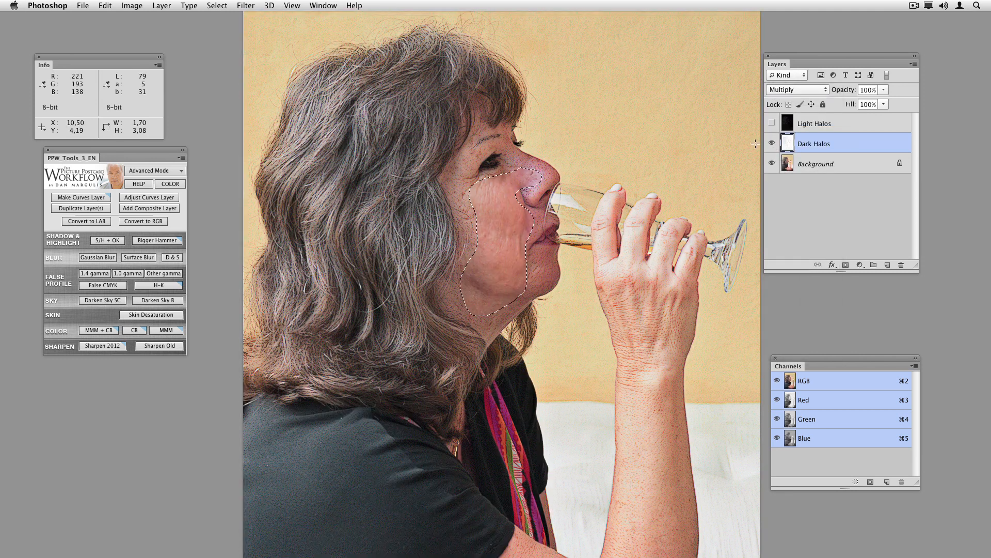
{"action": "key", "text": "super+h"}
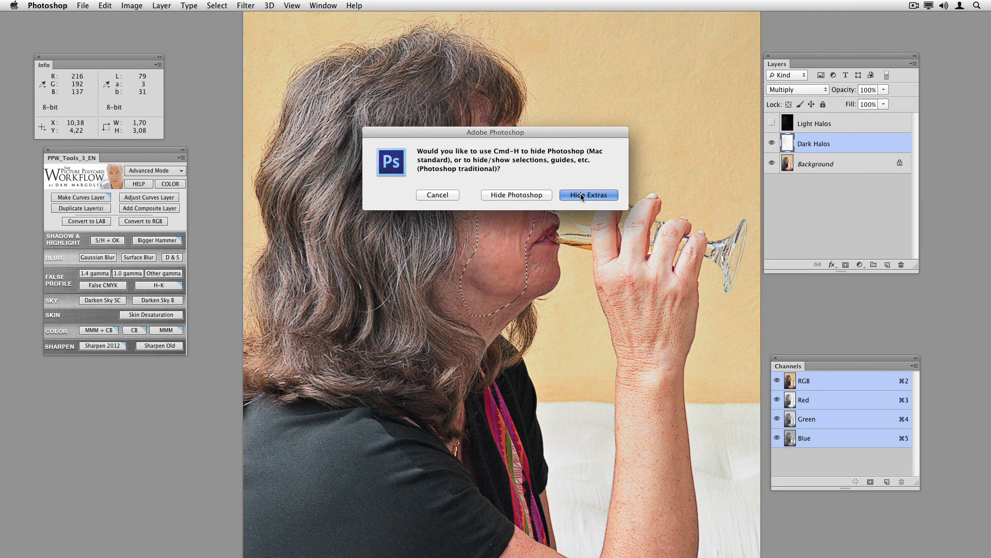
{"action": "left_click", "coordinate": [580, 195]}
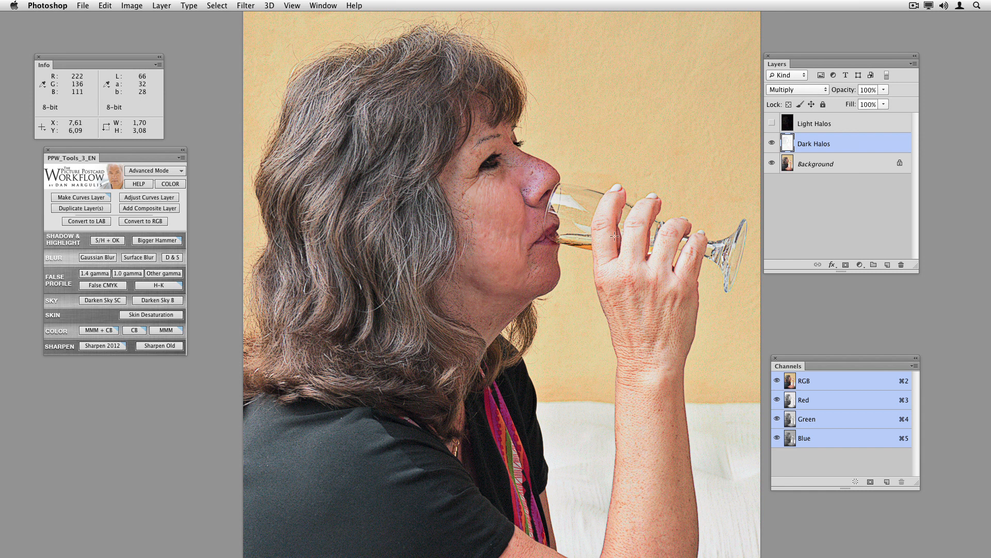
Check the effect of the white fill by undoing and redoing the Multiply change and switching Dark Halos off and on.
{"action": "key", "text": "super+z"}
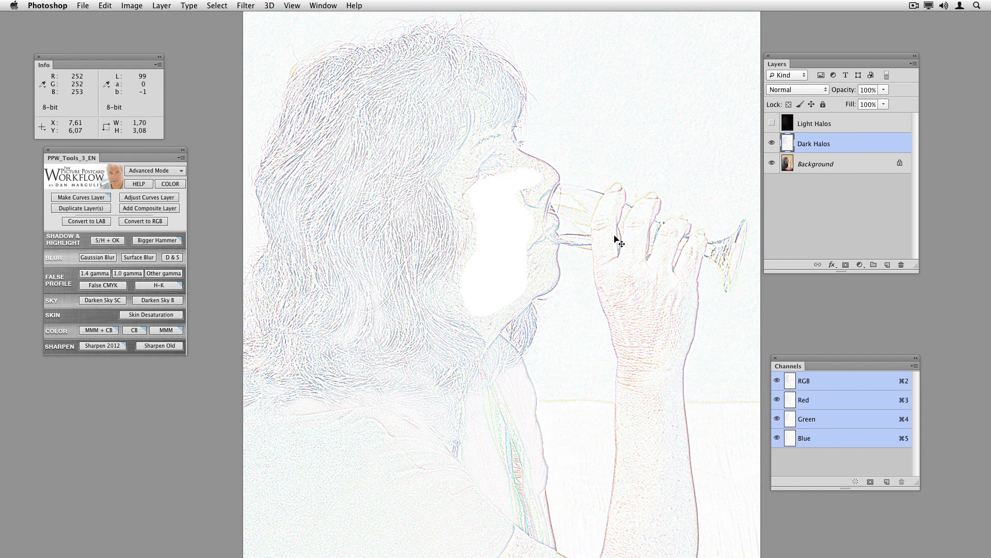
{"action": "key", "text": "super+z"}
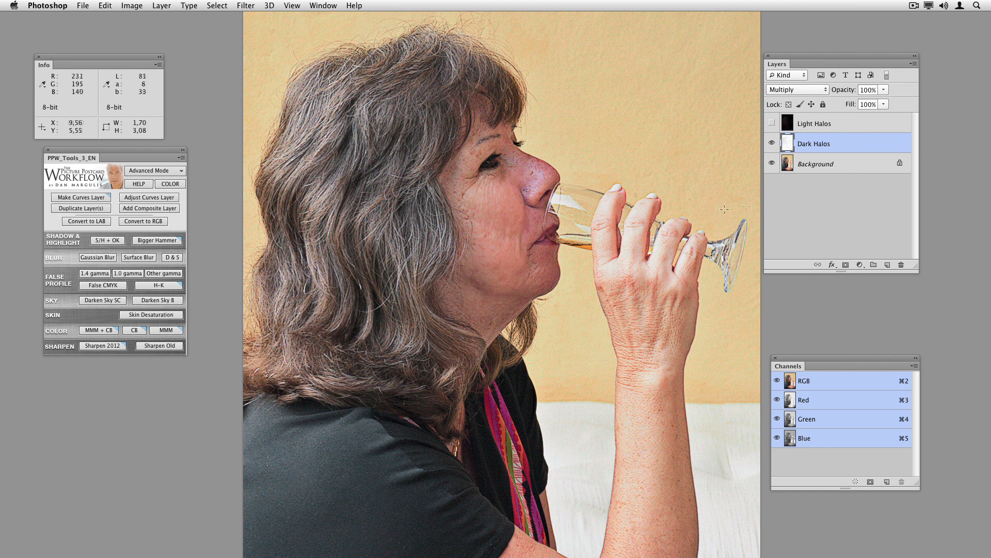
{"action": "left_click", "coordinate": [772, 143]}
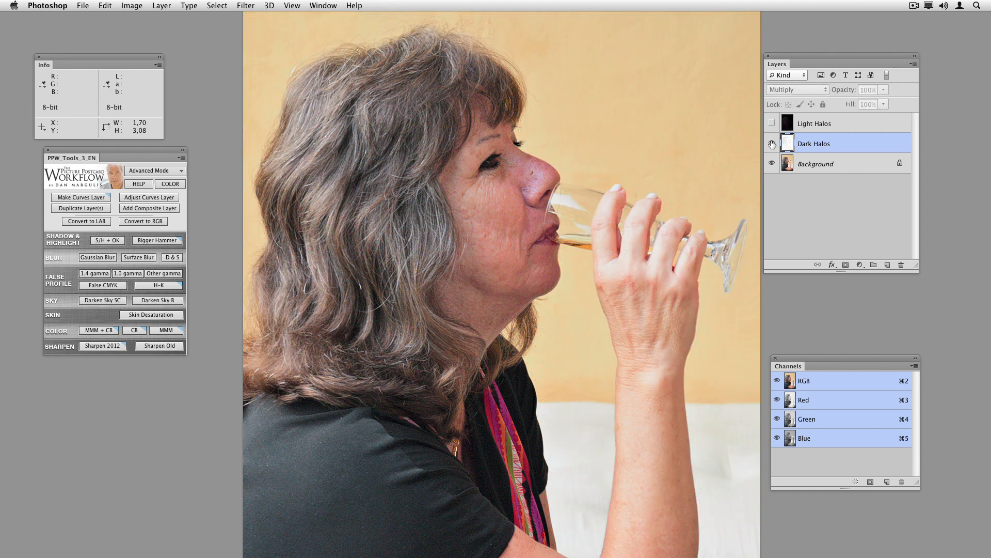
{"action": "left_click", "coordinate": [772, 144]}
{"action": "left_click", "coordinate": [772, 144]}
{"action": "left_click", "coordinate": [772, 144]}
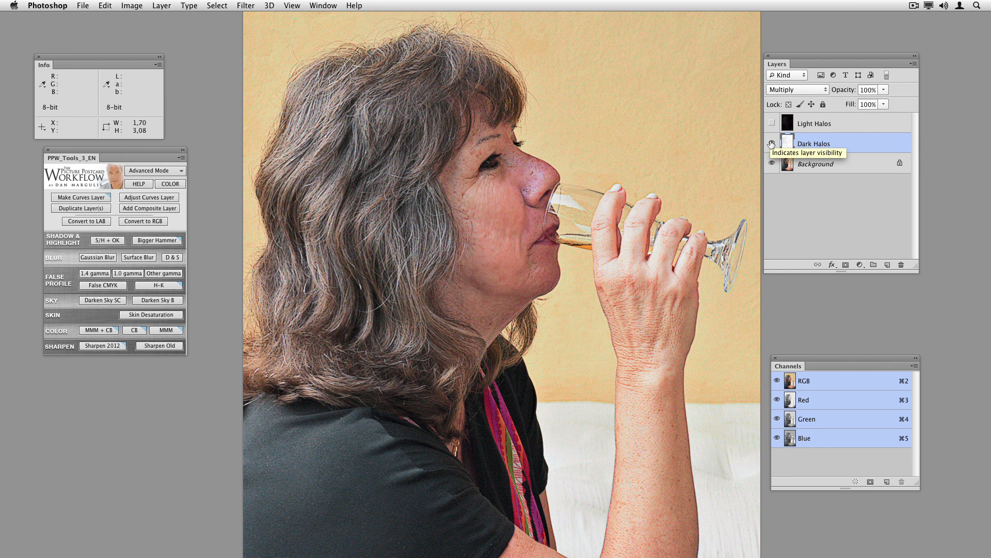
Undo the Multiply change and the white fill on Dark Halos, and deselect the face area.
{"action": "key", "text": "super+z"}
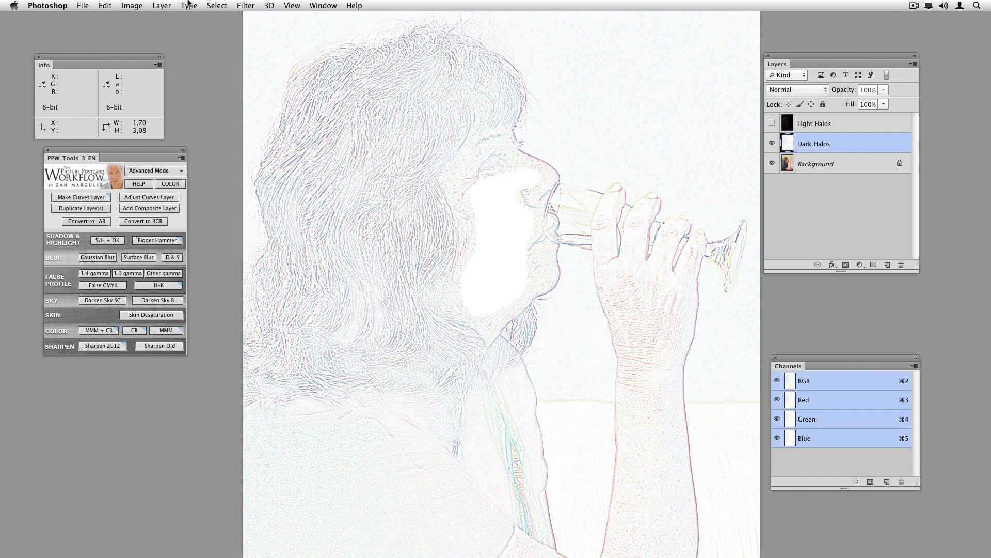
{"action": "left_click", "coordinate": [105, 5]}
{"action": "left_click", "coordinate": [119, 36]}
{"action": "key", "text": "super+d"}
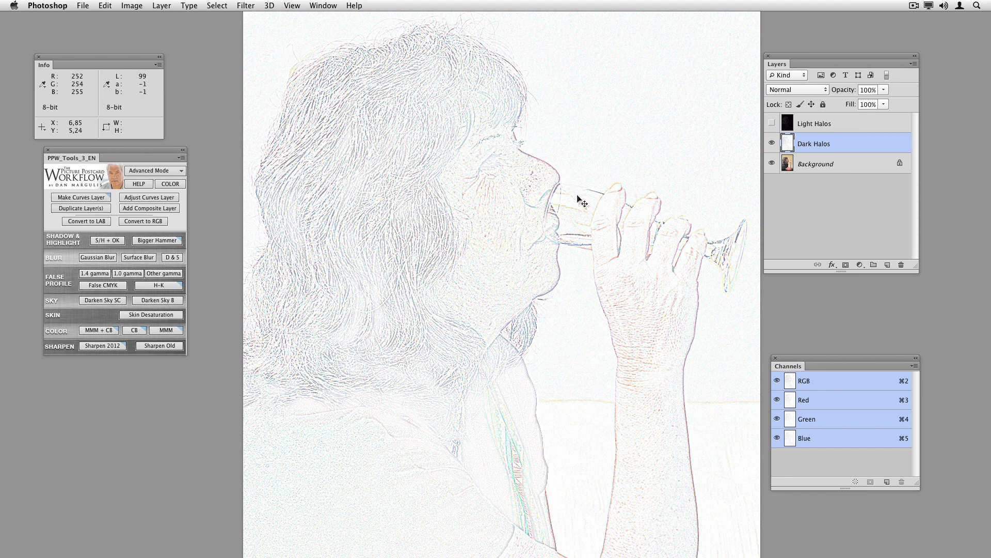
Apply Curves to Dark Halos with the light endpoint at input 15, output 0 and the dark endpoint pulled inward, and set Multiply blending.
{"action": "key", "text": "super+m"}
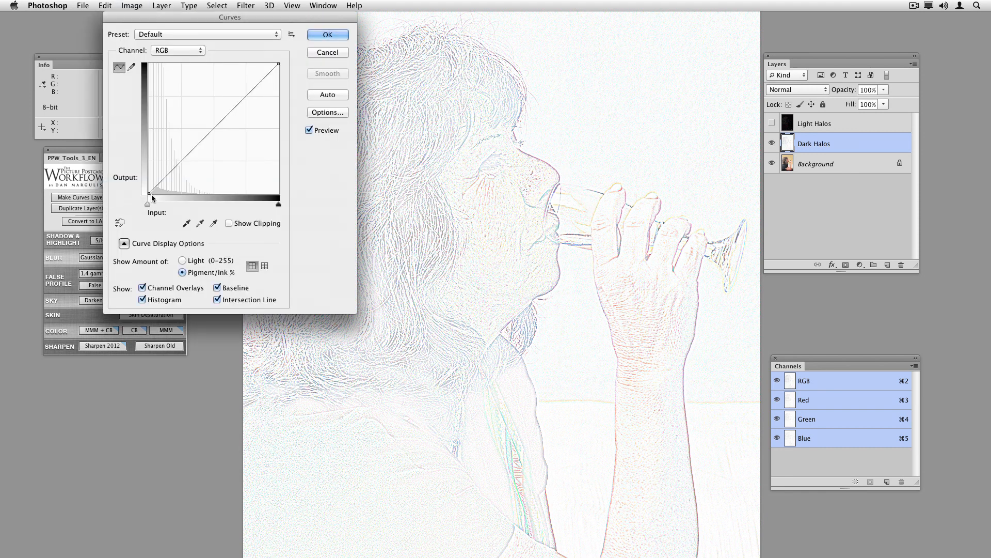
{"action": "left_click_drag", "start_coordinate": [149, 194], "coordinate": [168, 192]}
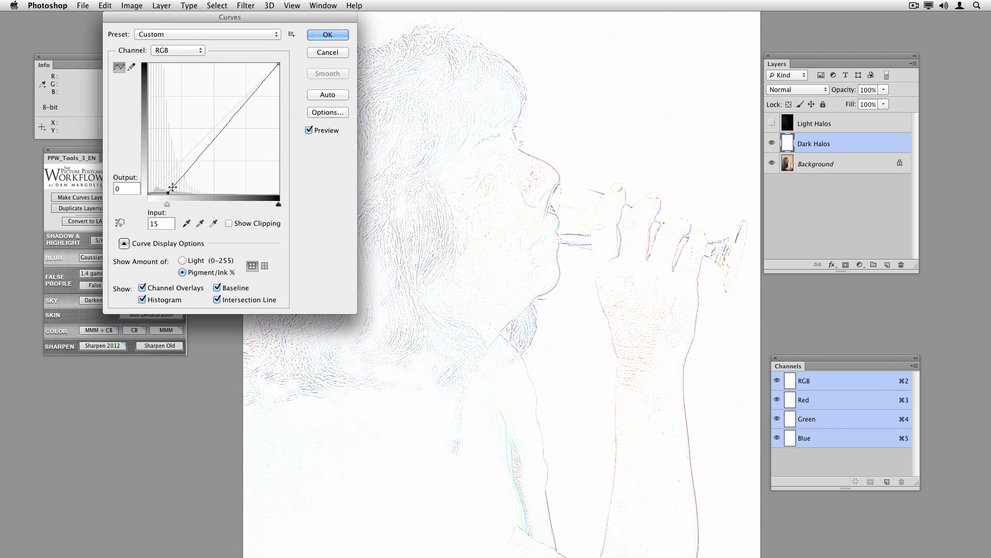
{"action": "left_click_drag", "start_coordinate": [279, 64], "coordinate": [261, 64]}
{"action": "left_click", "coordinate": [327, 34]}
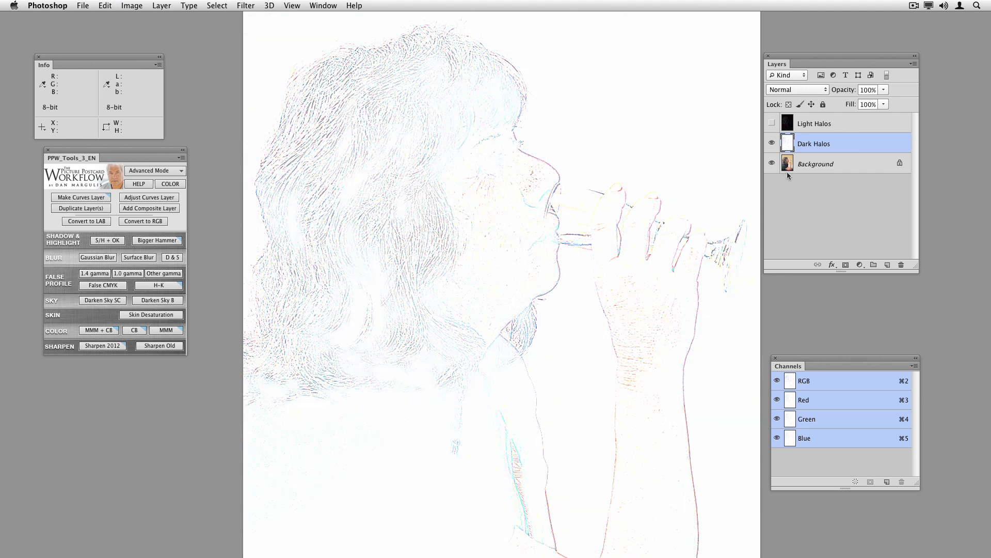
{"action": "left_click", "coordinate": [790, 90]}
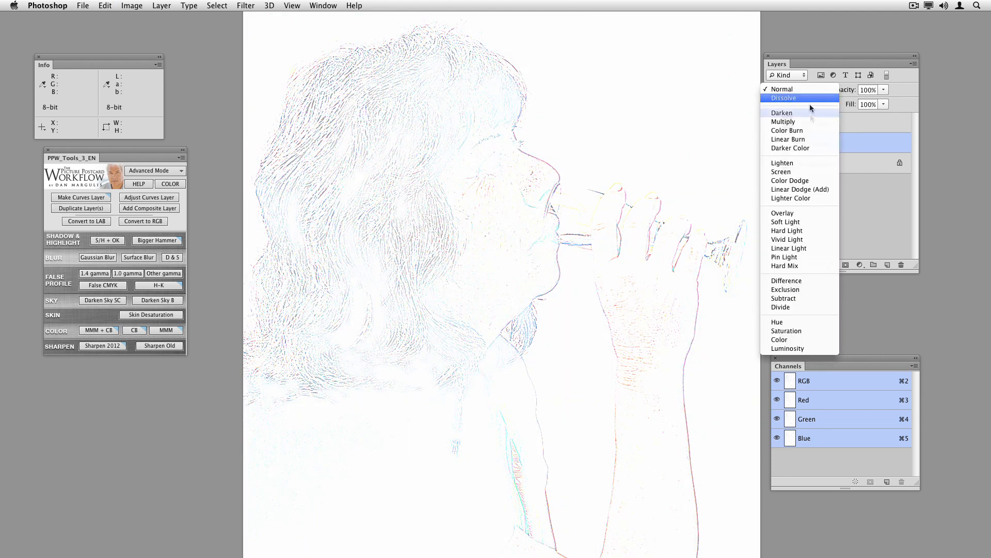
{"action": "left_click", "coordinate": [810, 123]}
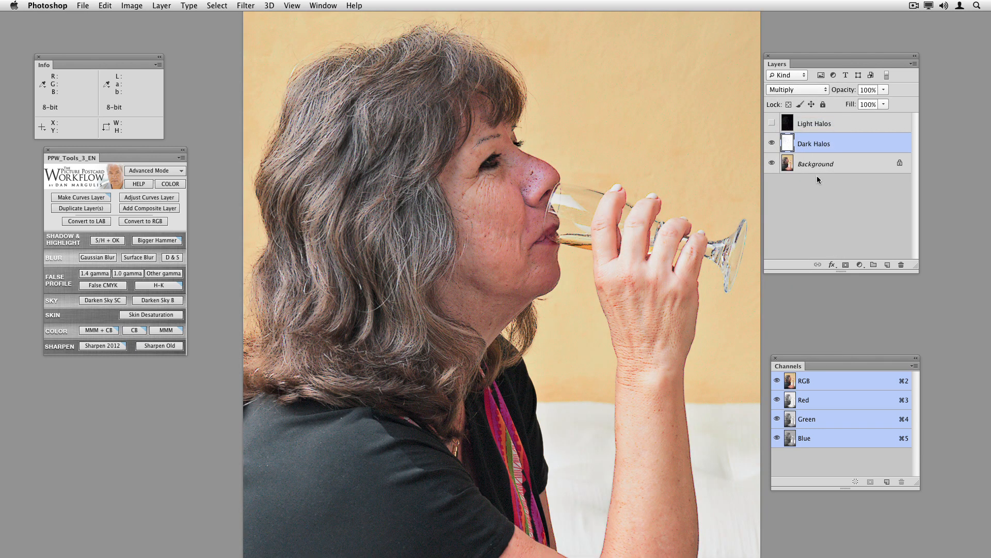